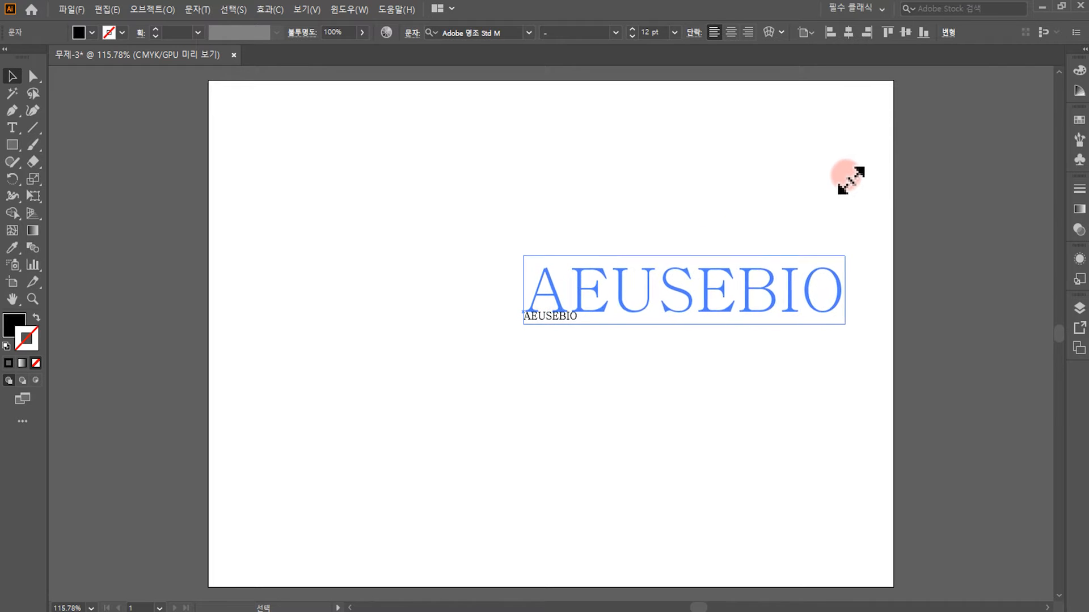
- Move the enlarged text toward the middle of the artboard and set its font to Black Han Sans Regular
{"action": "left_click_drag", "start_coordinate": [724, 304], "coordinate": [594, 311]}
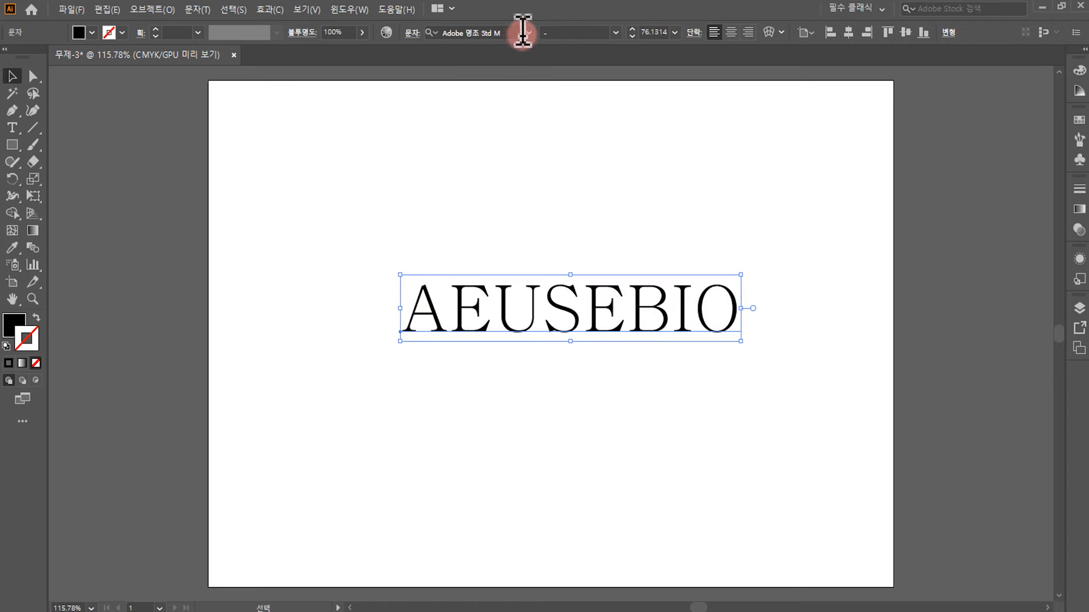
{"action": "left_click", "coordinate": [530, 32]}
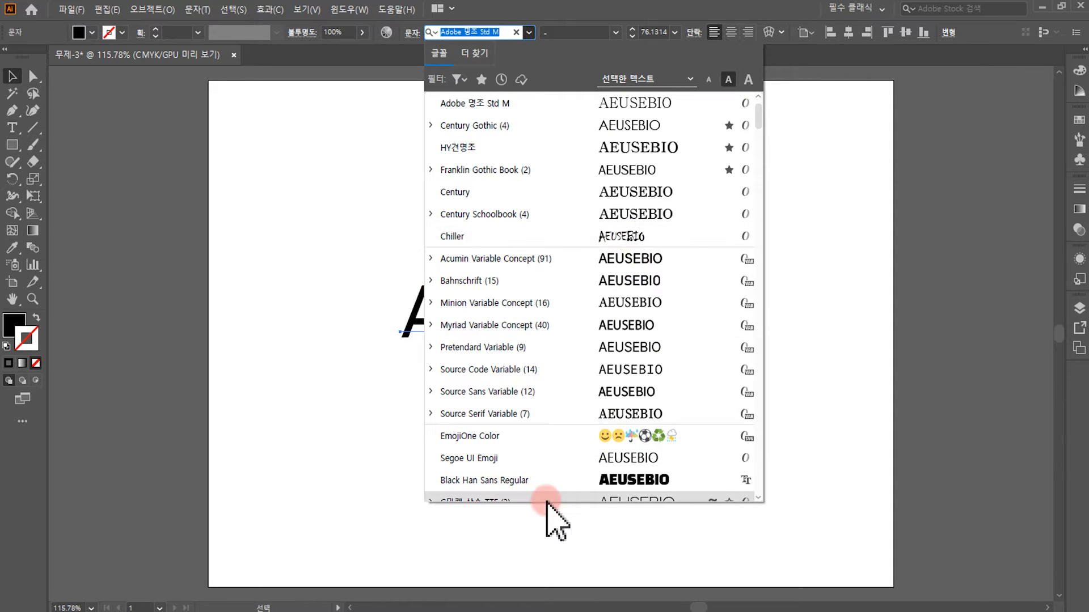
{"action": "left_click", "coordinate": [506, 481]}
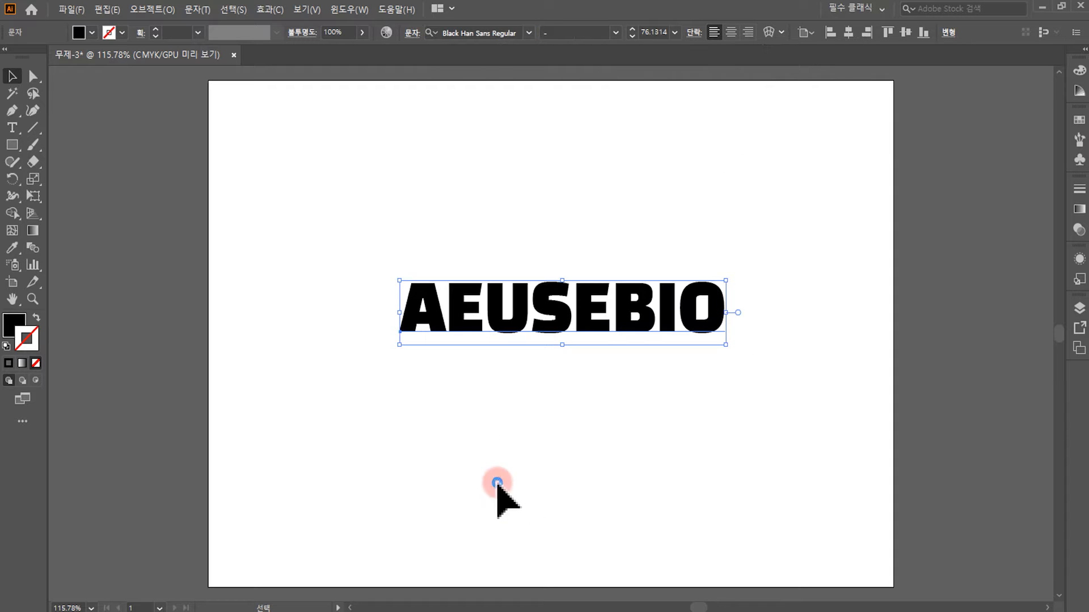
- Draw a horizontal line just beneath the text, slightly wider than the word, and give it a red F73939 stroke
{"action": "left_click_drag", "start_coordinate": [33, 128], "coordinate": [107, 145]}
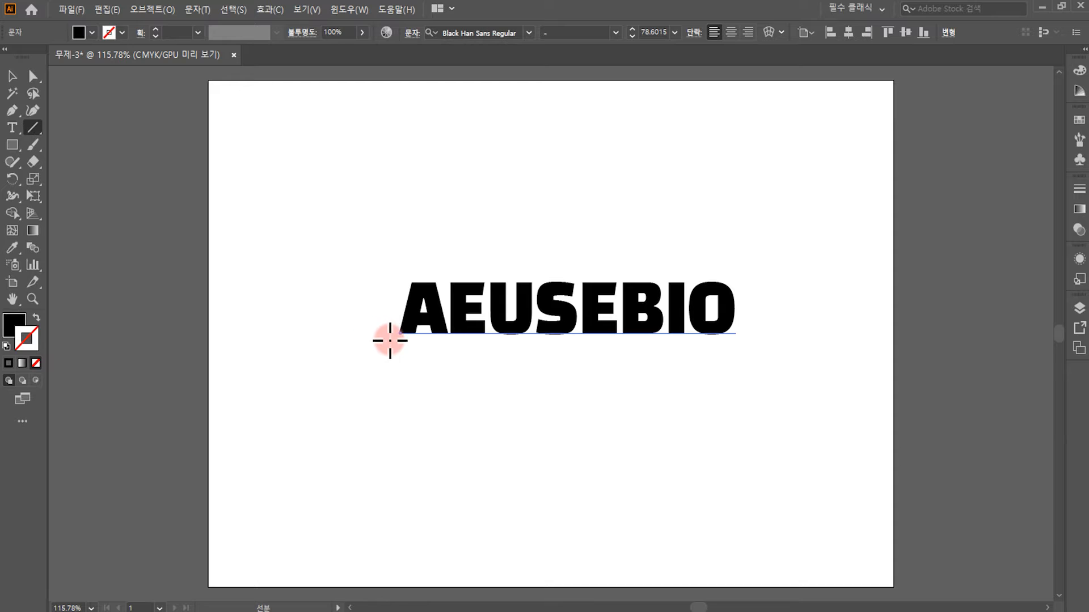
{"action": "left_click_drag", "start_coordinate": [389, 341], "coordinate": [768, 339]}
{"action": "left_click", "coordinate": [26, 342]}
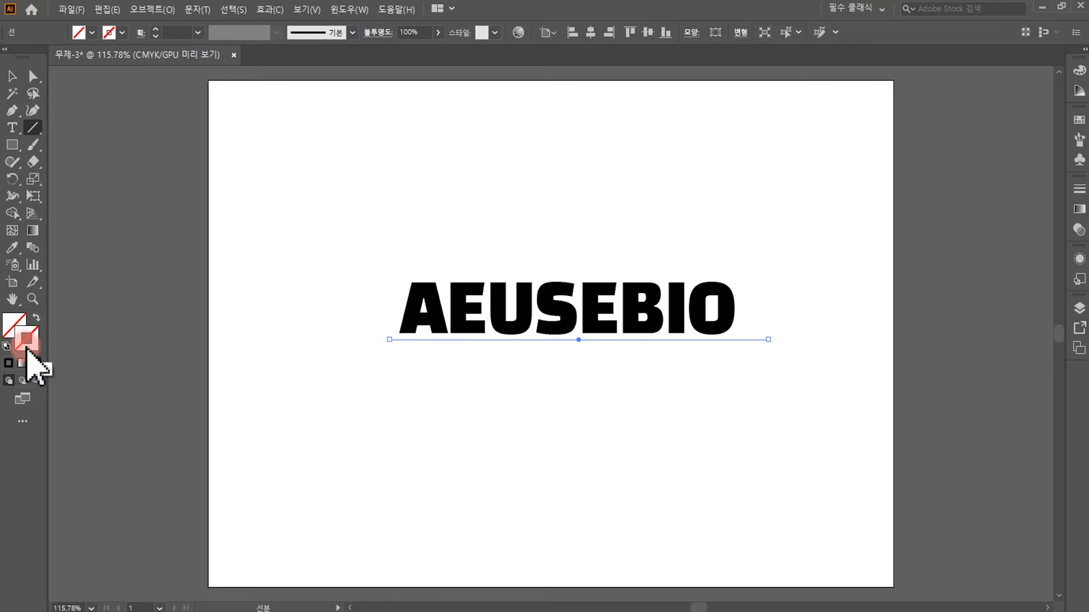
{"action": "double_click", "coordinate": [27, 347]}
{"action": "mouse_move", "coordinate": [179, 159]}
{"action": "left_mouse_down"}
{"action": "mouse_move", "coordinate": [161, 77]}
{"action": "mouse_move", "coordinate": [97, 52]}
{"action": "mouse_move", "coordinate": [148, 57]}
{"action": "left_mouse_up"}
{"action": "left_click", "coordinate": [333, 59]}
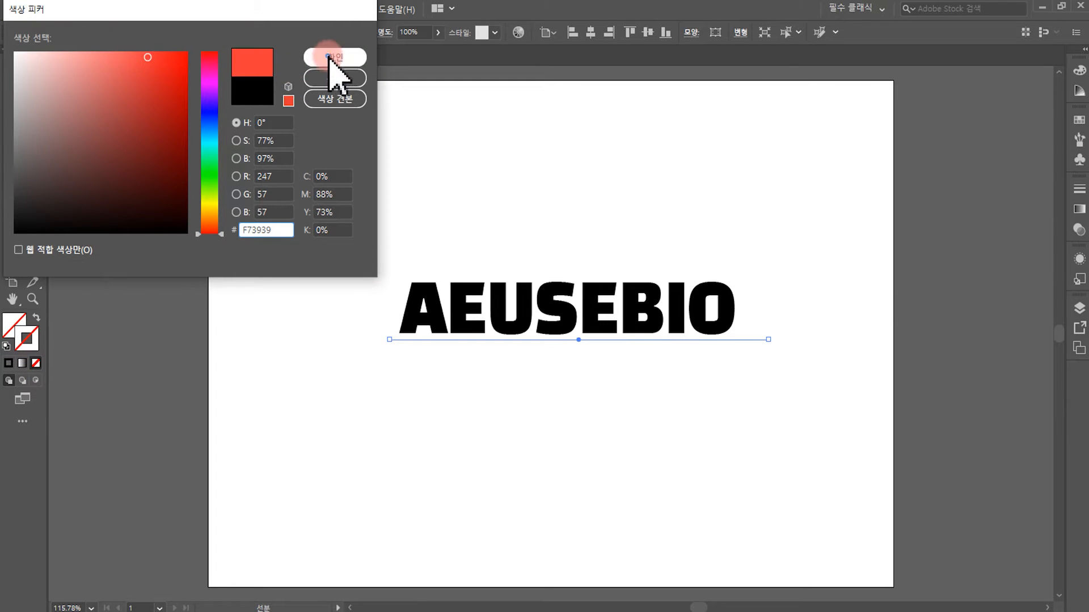
- Lengthen the red line past the first letter and place a copy of it higher up, across the upper part of the letters
{"action": "left_click", "coordinate": [369, 340]}
{"action": "left_click", "coordinate": [369, 340]}
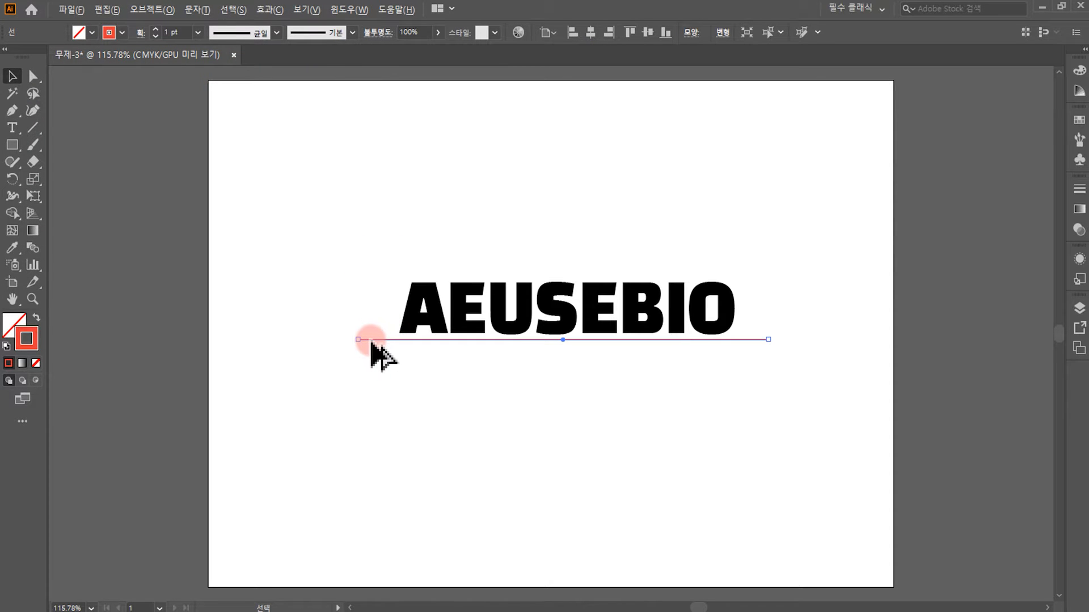
{"action": "left_click_drag", "start_coordinate": [371, 342], "coordinate": [372, 301]}
{"action": "left_click", "coordinate": [619, 418]}
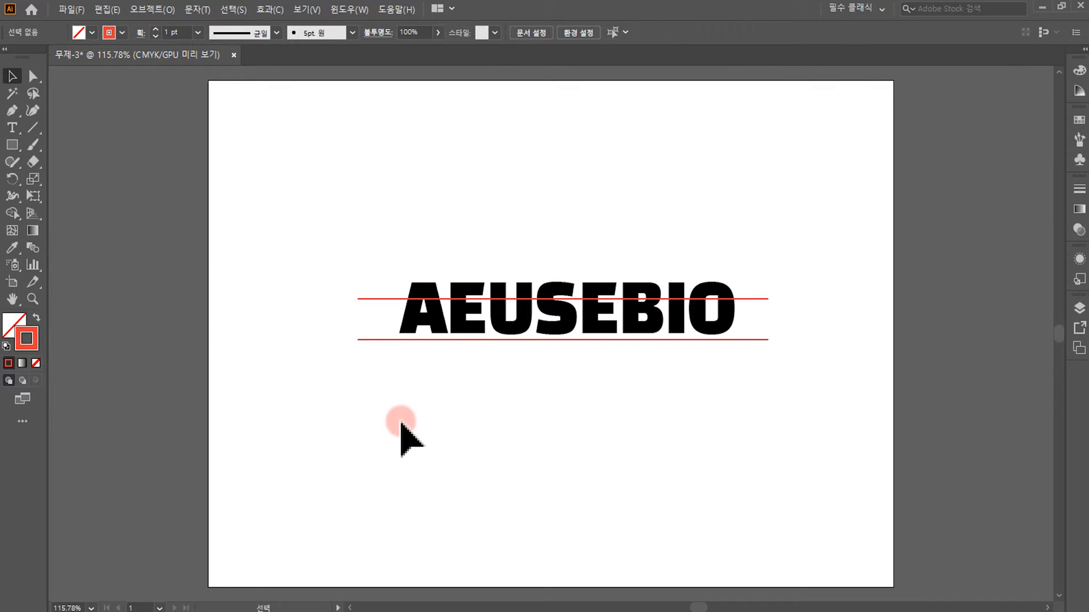
- Set the stroke weight of the lower red line to 5 pt
{"action": "left_click", "coordinate": [362, 339]}
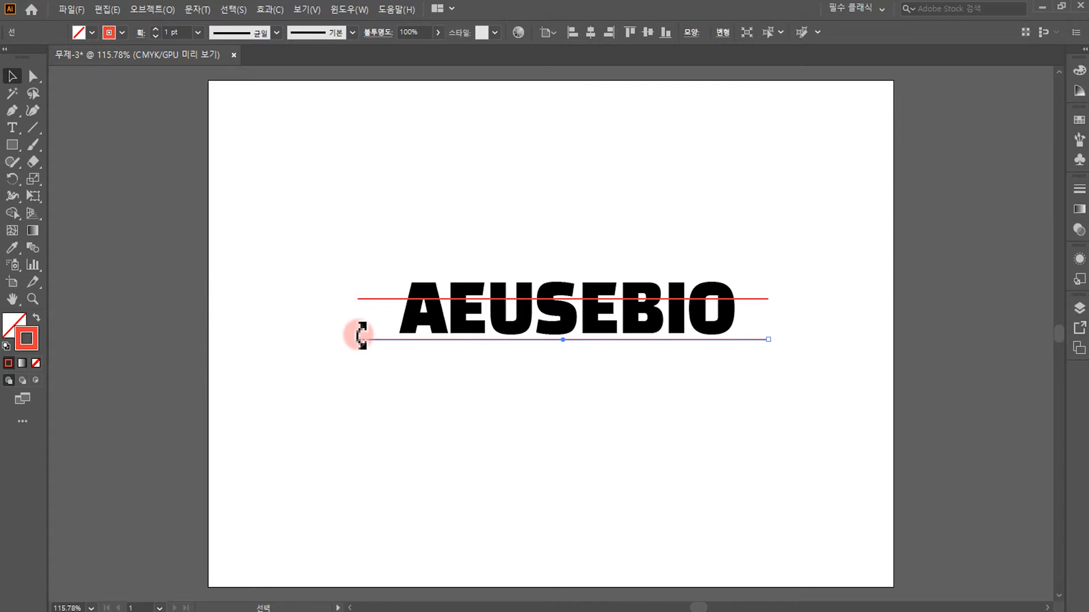
{"action": "left_click", "coordinate": [1077, 190]}
{"action": "left_click", "coordinate": [1050, 190]}
{"action": "left_click", "coordinate": [973, 182]}
{"action": "left_click", "coordinate": [962, 204]}
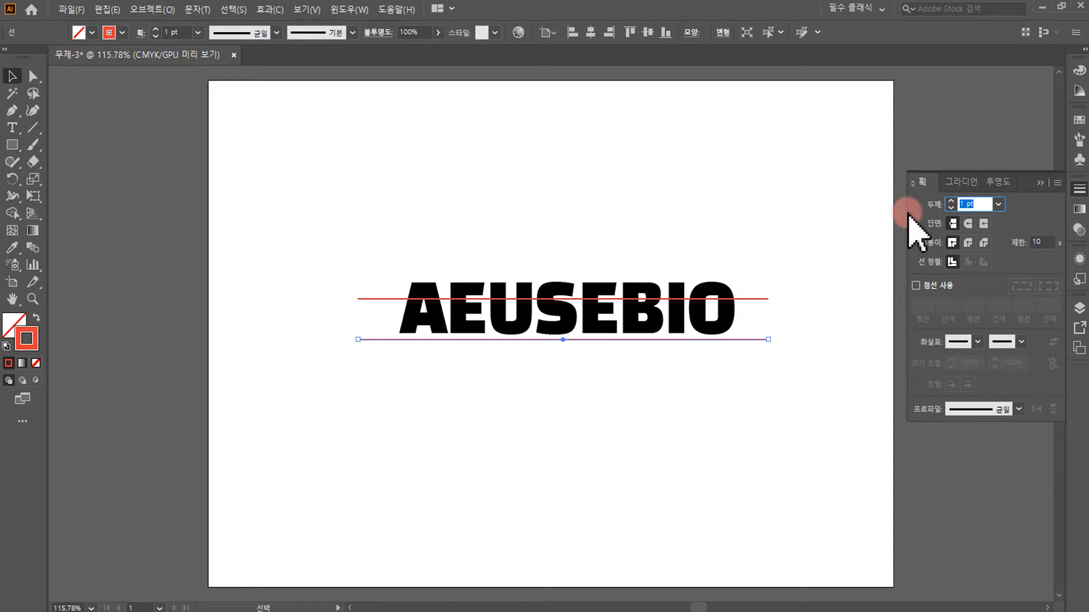
{"action": "type", "text": "5"}
{"action": "key", "text": "Return"}
{"action": "left_click", "coordinate": [752, 306]}
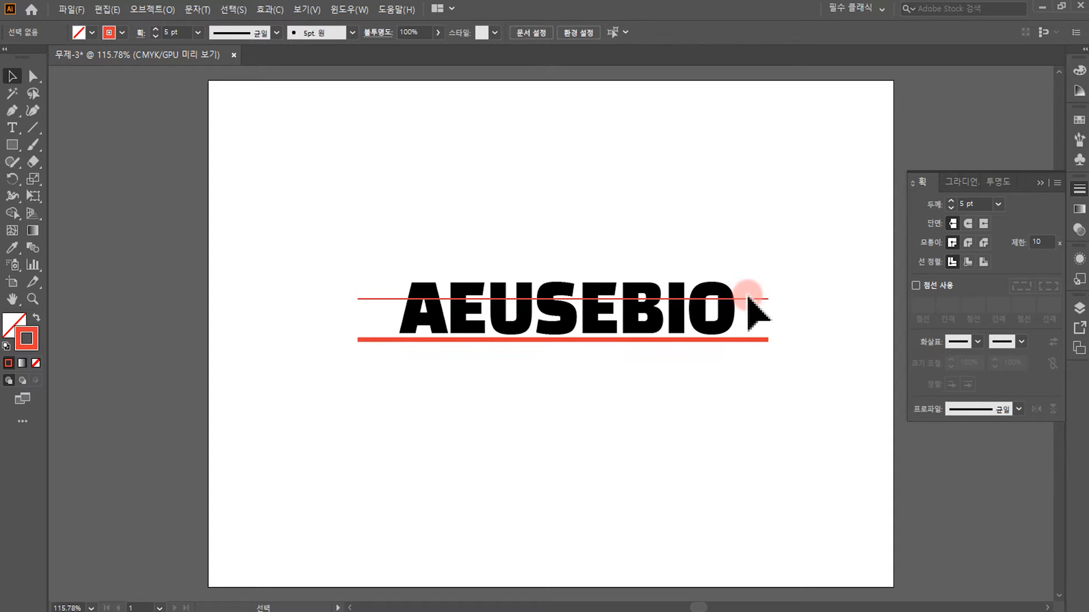
- Set the stroke weight of the upper red line to 0.5 pt
{"action": "left_click", "coordinate": [766, 299]}
{"action": "left_click", "coordinate": [972, 204]}
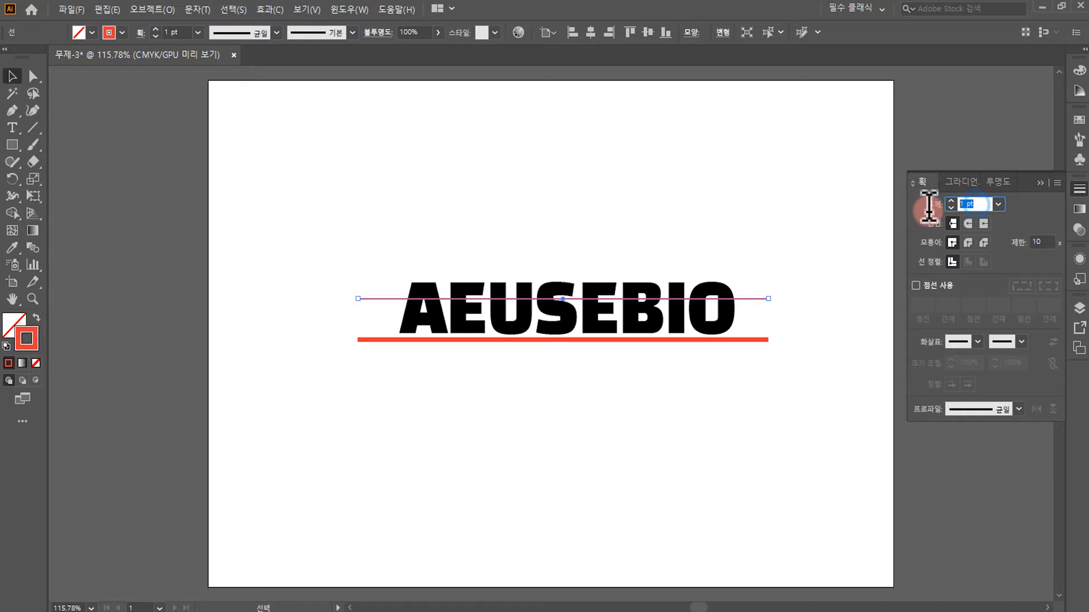
{"action": "type", "text": "이"}
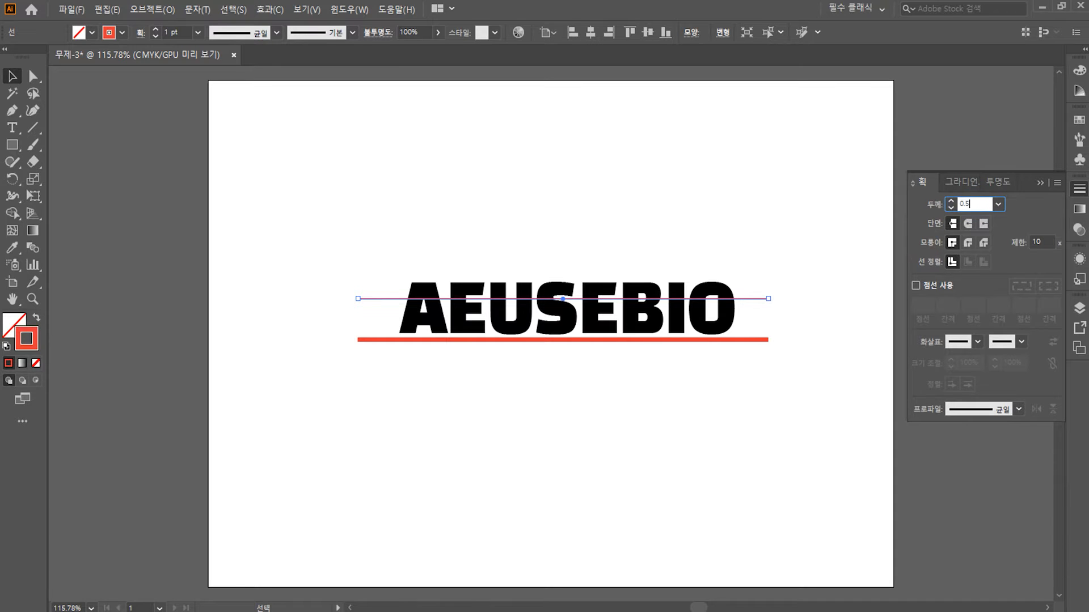
{"action": "key", "text": "Return"}
- Make a blend between the thin upper line and the thick lower line
{"action": "mouse_move", "coordinate": [299, 227]}
{"action": "left_mouse_down"}
{"action": "mouse_move", "coordinate": [363, 404]}
{"action": "mouse_move", "coordinate": [378, 405]}
{"action": "left_mouse_up"}
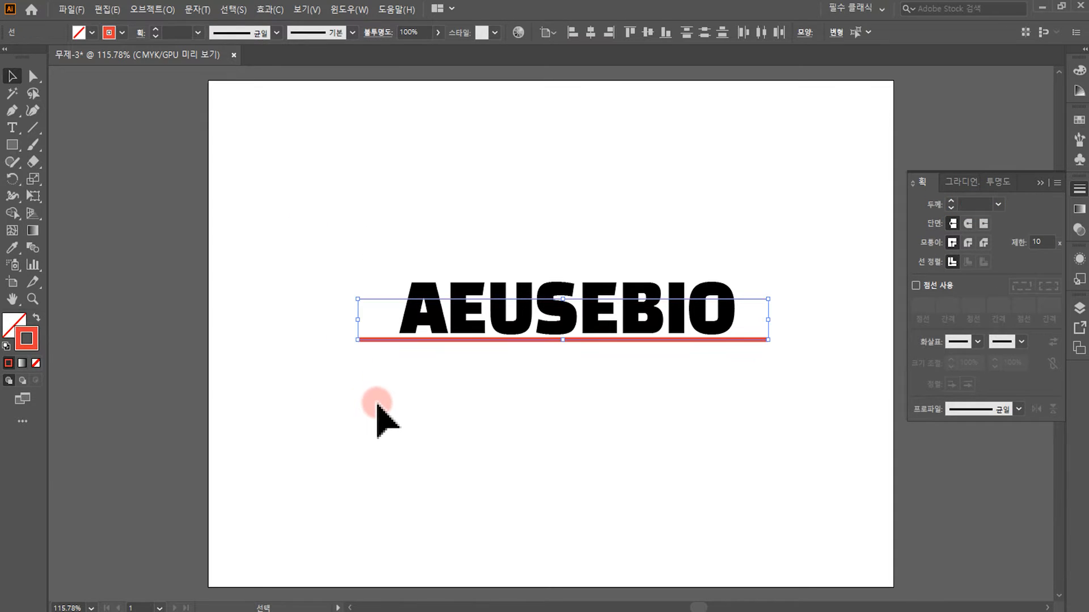
{"action": "left_click", "coordinate": [146, 10]}
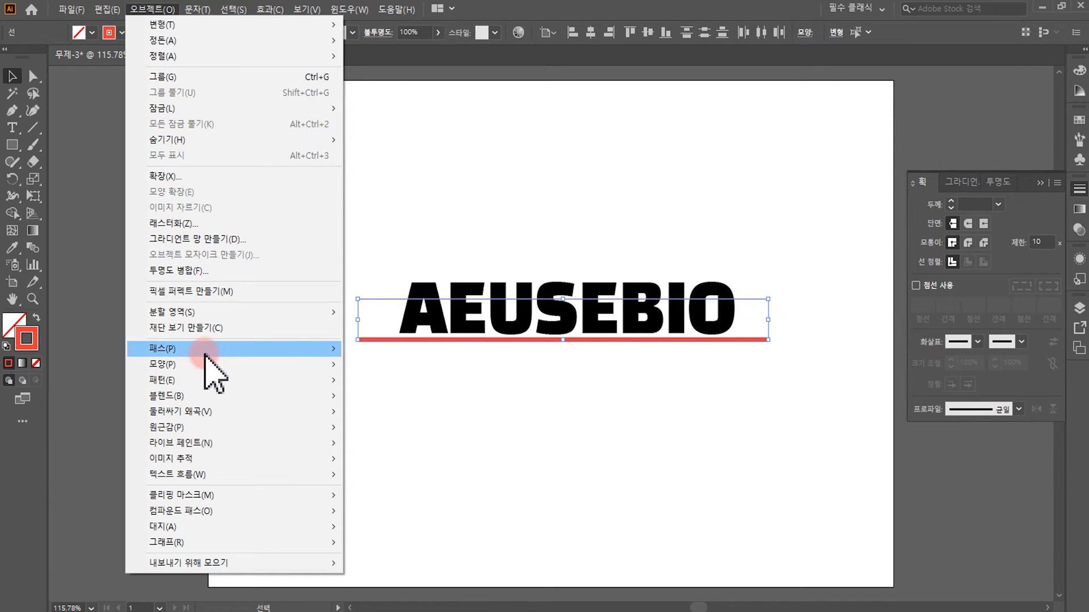
{"action": "mouse_move", "coordinate": [202, 397]}
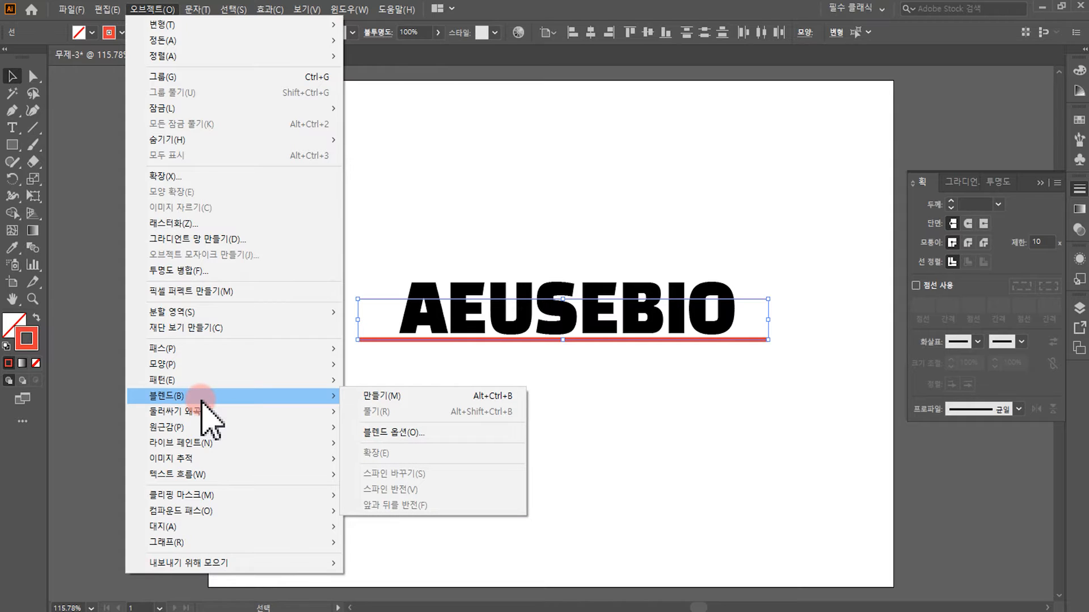
{"action": "left_click", "coordinate": [372, 397]}
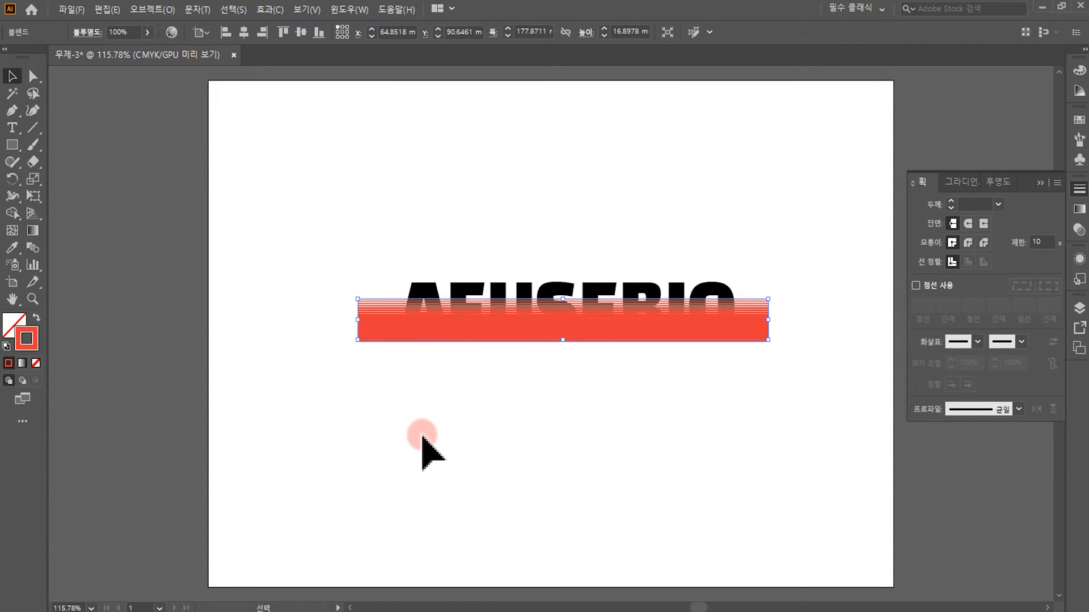
- Set the blend's spacing to Specified Steps with 5 steps, with the preview turned on
{"action": "left_click", "coordinate": [33, 248]}
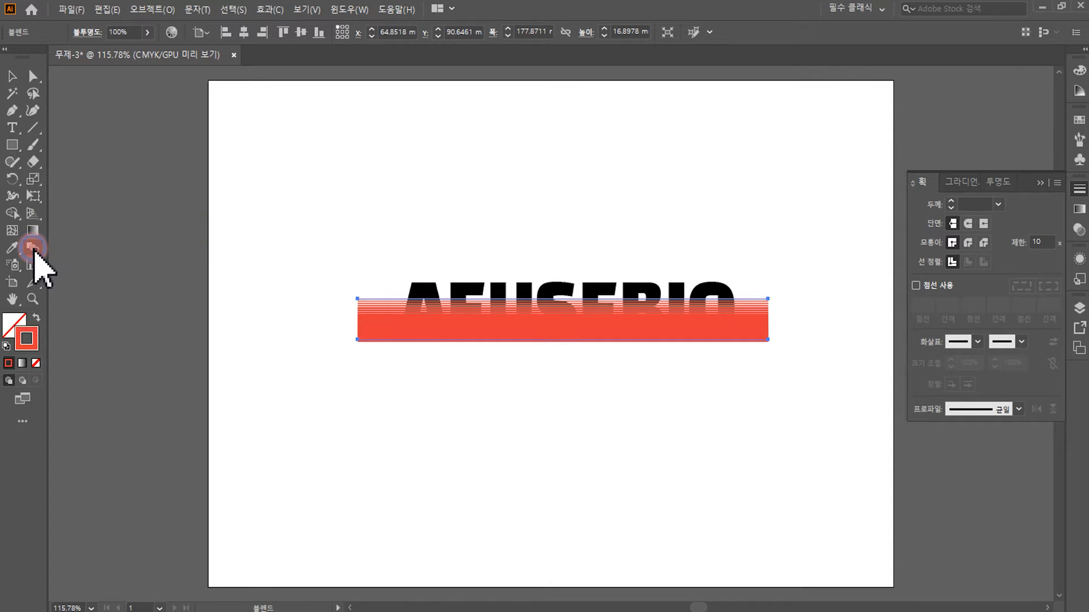
{"action": "double_click", "coordinate": [33, 248]}
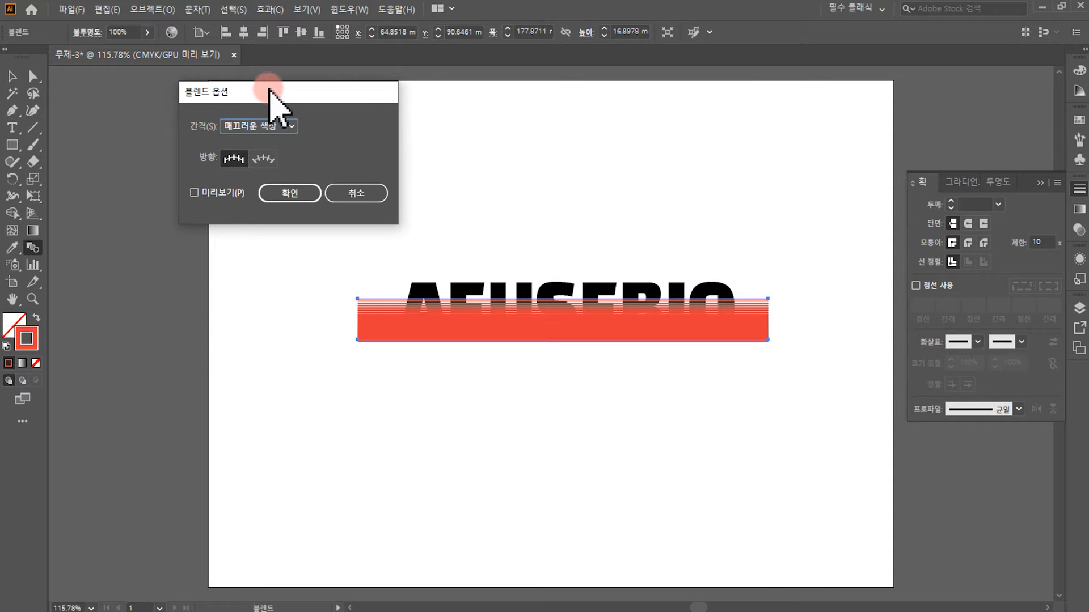
{"action": "left_click", "coordinate": [270, 126]}
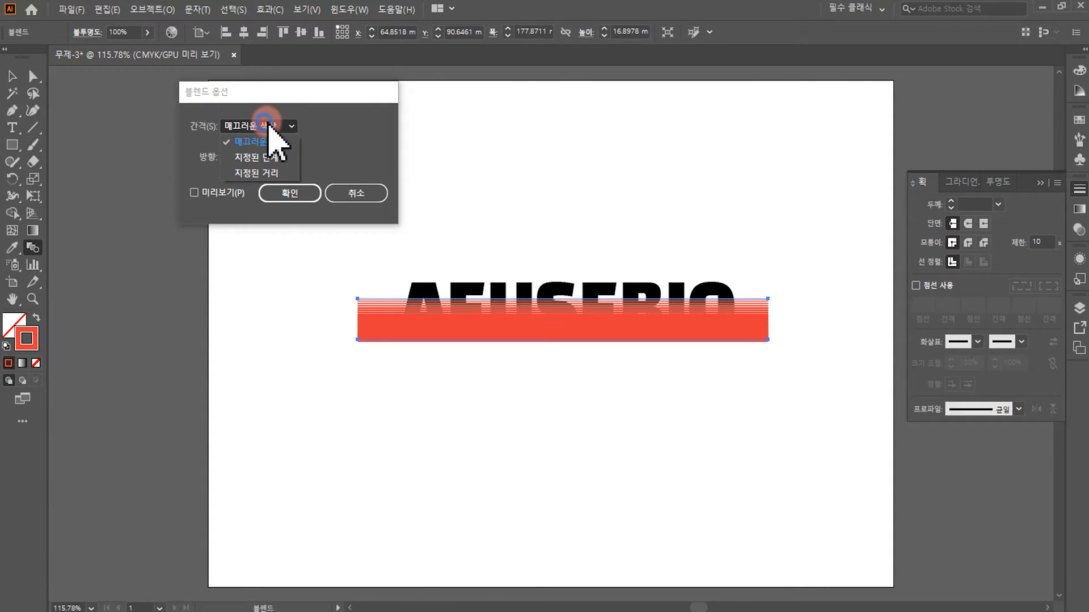
{"action": "left_click", "coordinate": [267, 158]}
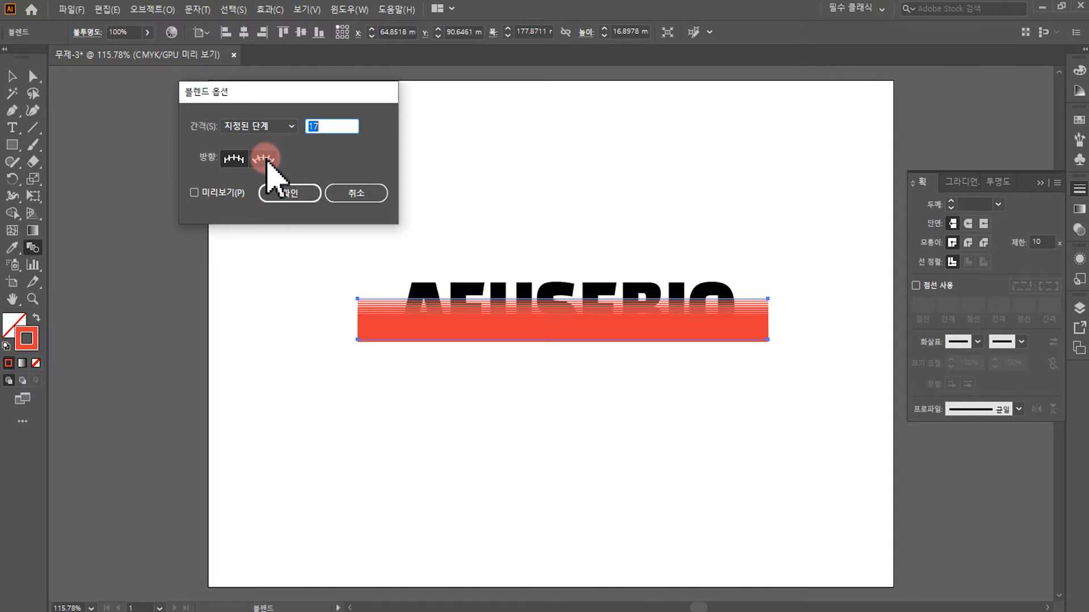
{"action": "double_click", "coordinate": [319, 126]}
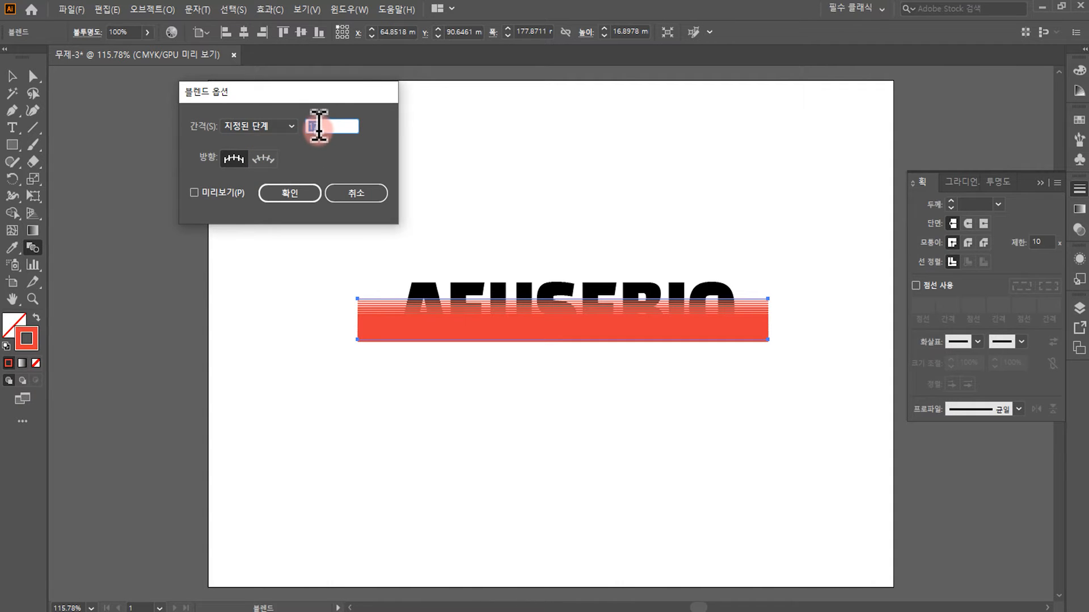
{"action": "type", "text": "5"}
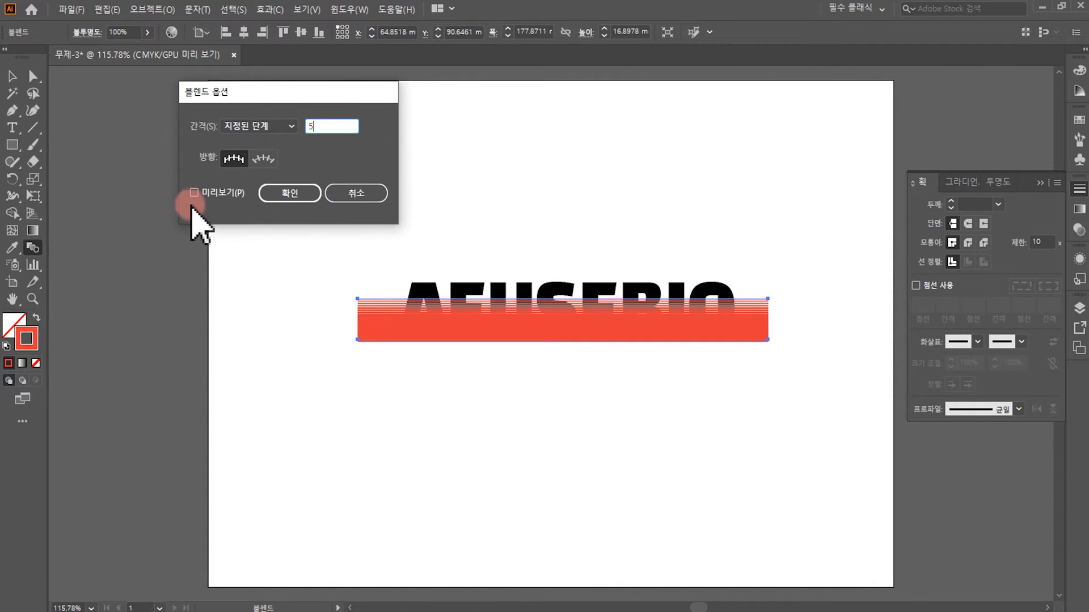
{"action": "left_click", "coordinate": [194, 193]}
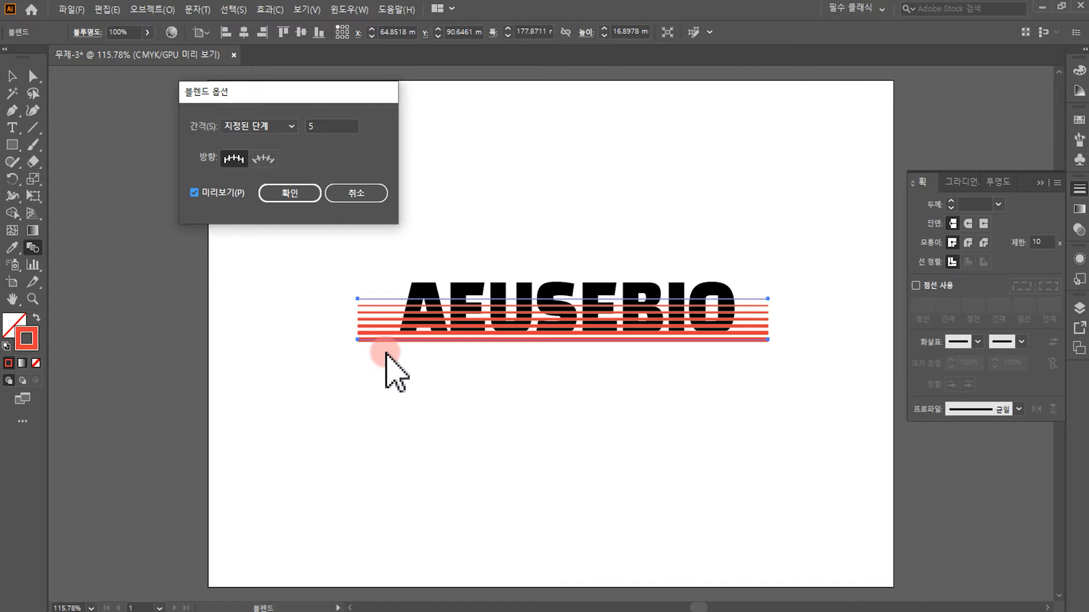
{"action": "left_click", "coordinate": [290, 192]}
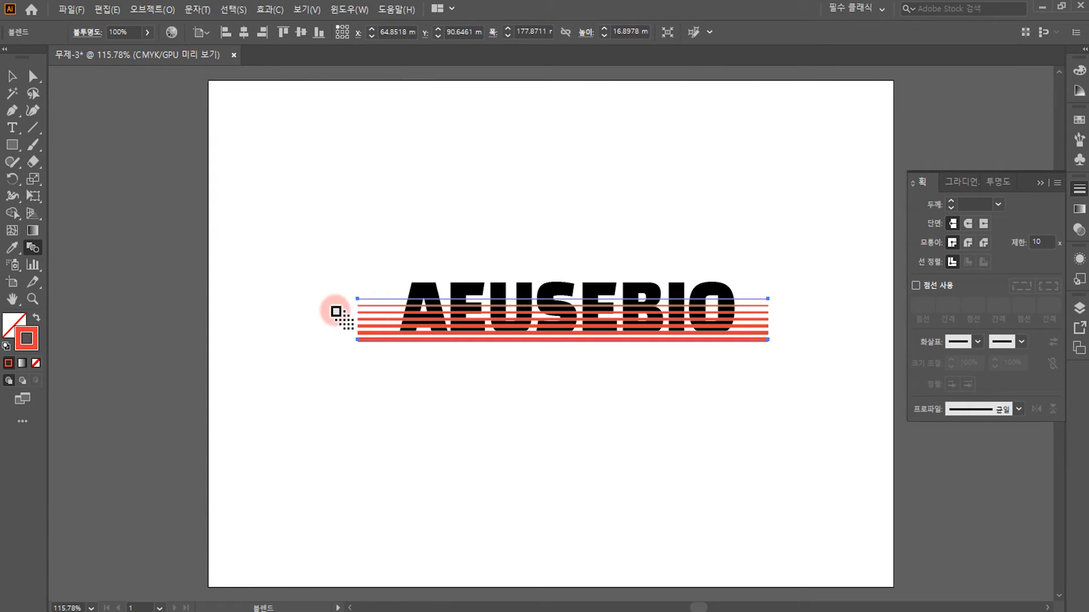
- Use the Group Selection tool to reposition only the blend's thick bottom line, trying it below the text before aligning it with the letters' base
{"action": "key", "text": "v"}
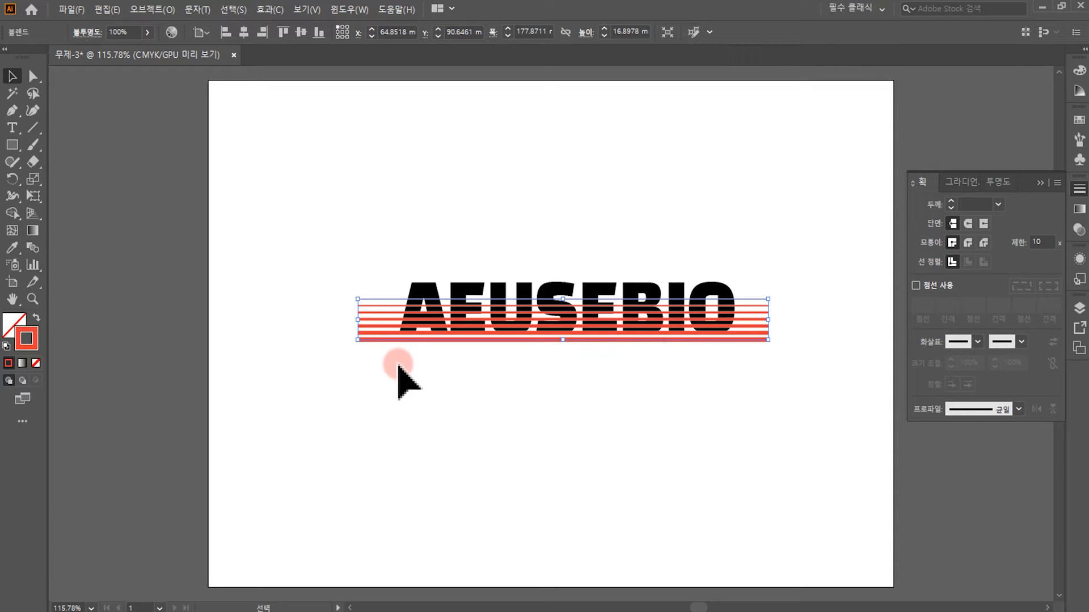
{"action": "left_click", "coordinate": [34, 75]}
{"action": "left_click_drag", "start_coordinate": [37, 75], "coordinate": [110, 95]}
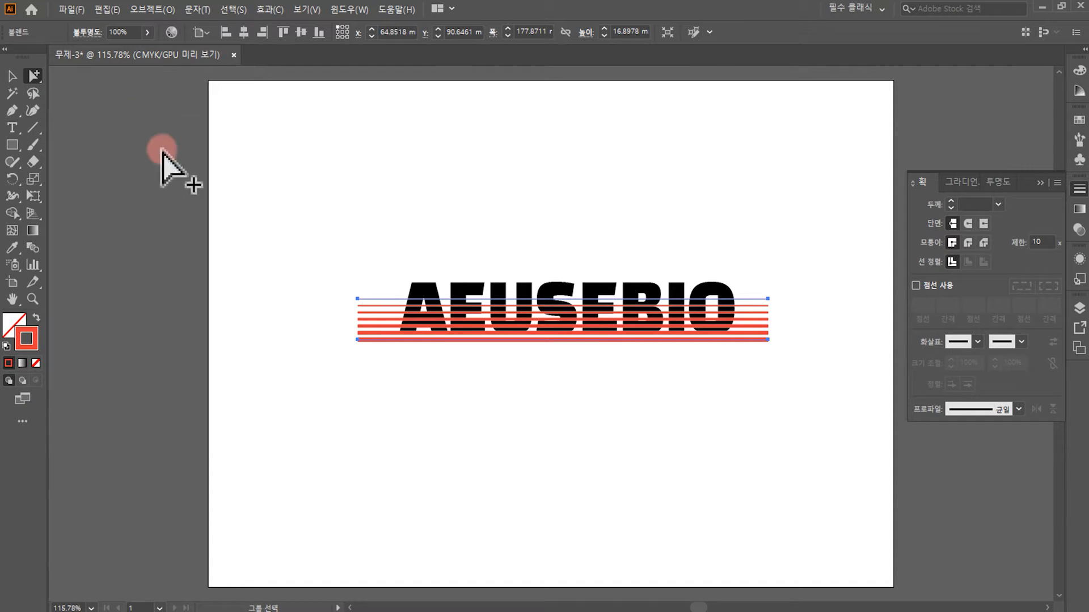
{"action": "left_click", "coordinate": [479, 379]}
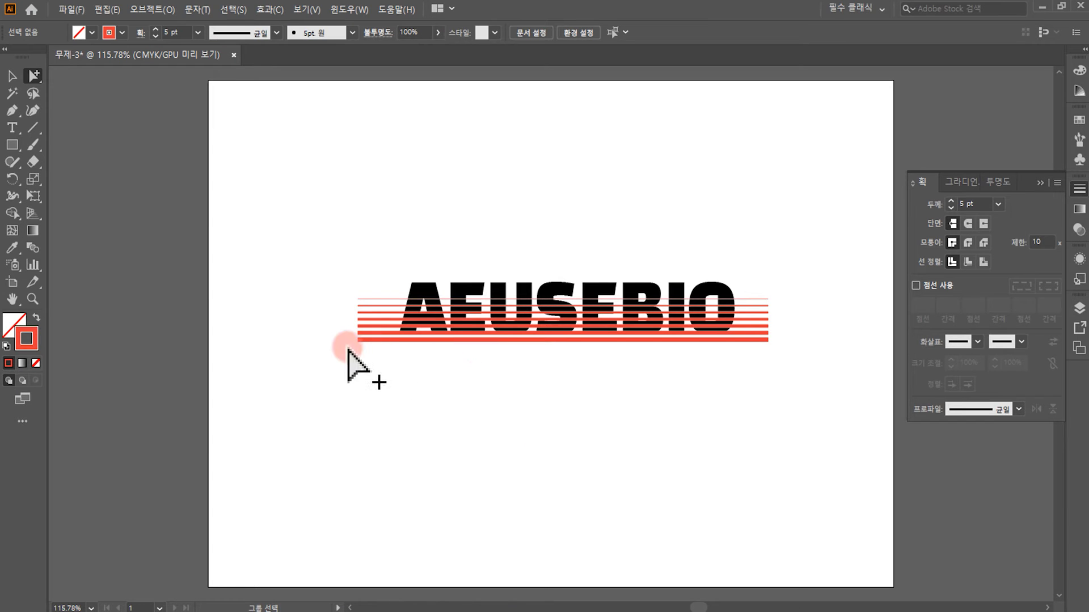
{"action": "left_click_drag", "start_coordinate": [344, 373], "coordinate": [380, 330]}
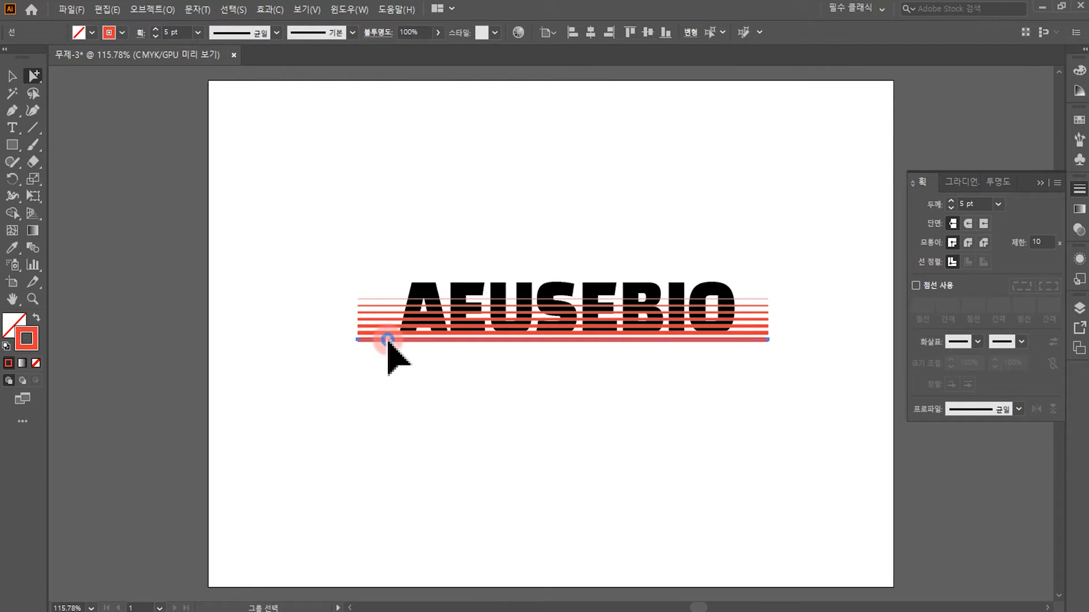
{"action": "left_click_drag", "start_coordinate": [388, 342], "coordinate": [400, 396]}
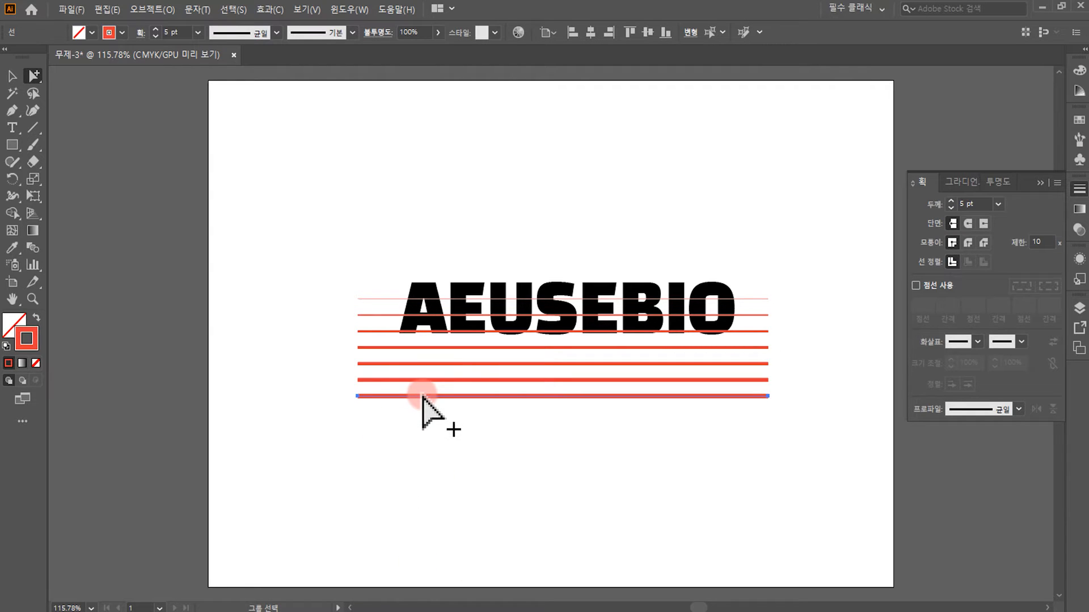
{"action": "left_click_drag", "start_coordinate": [423, 396], "coordinate": [414, 333]}
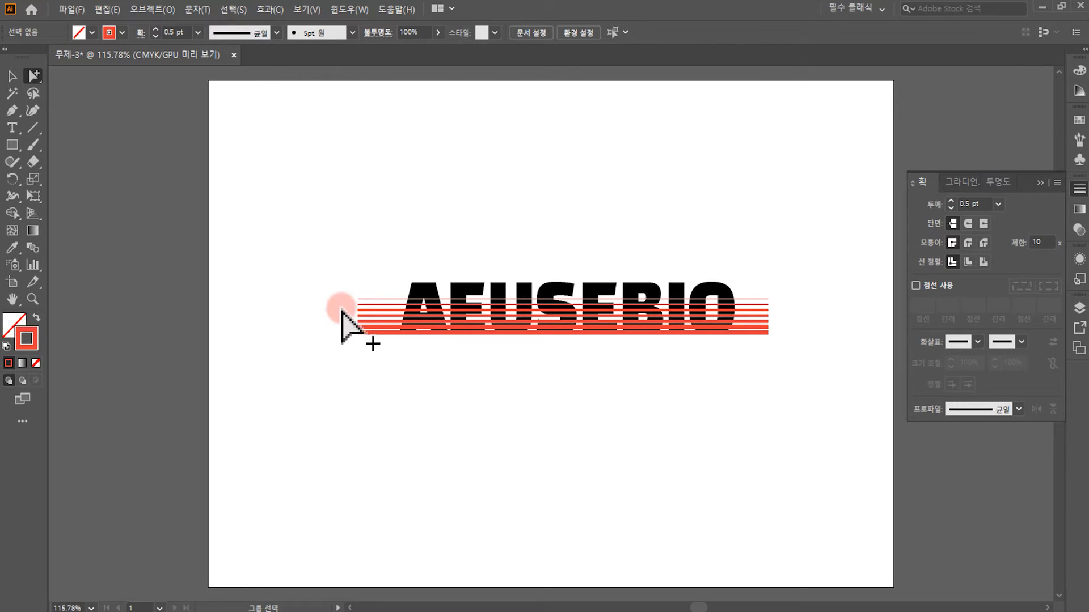
- Reposition only the blend's thin top line, trying it above the text before placing it across the upper letters and nudging it slightly up
{"action": "left_click_drag", "start_coordinate": [344, 265], "coordinate": [361, 302]}
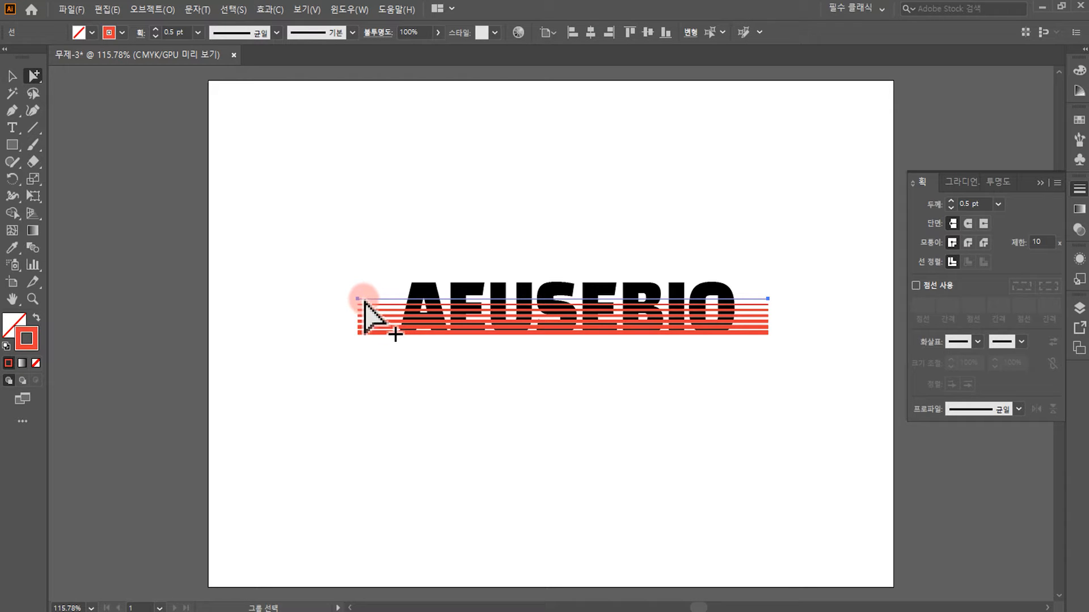
{"action": "left_click_drag", "start_coordinate": [363, 299], "coordinate": [364, 262]}
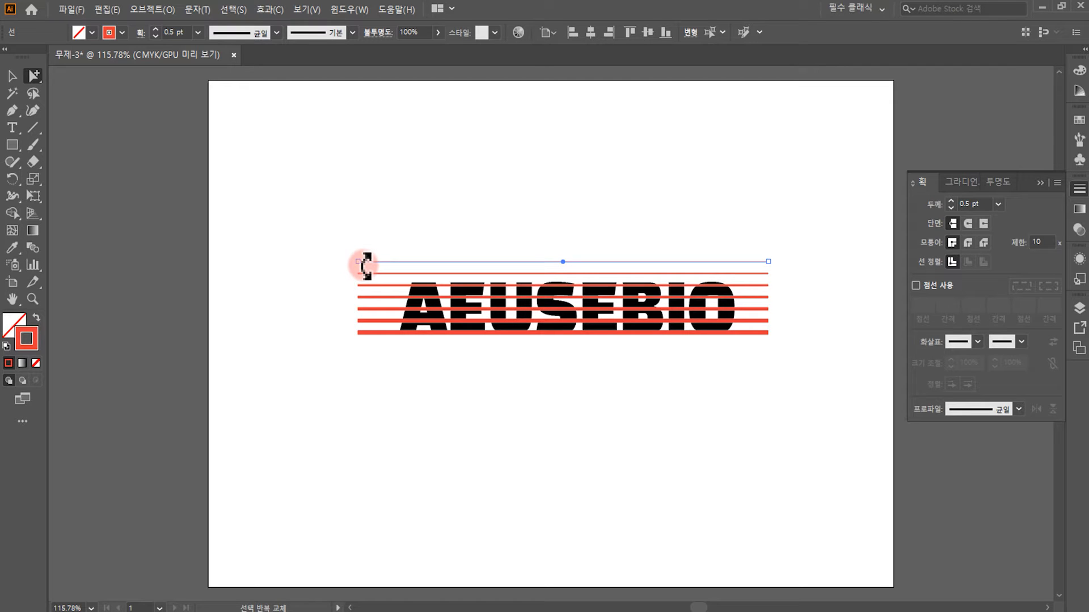
{"action": "left_click_drag", "start_coordinate": [365, 262], "coordinate": [369, 304]}
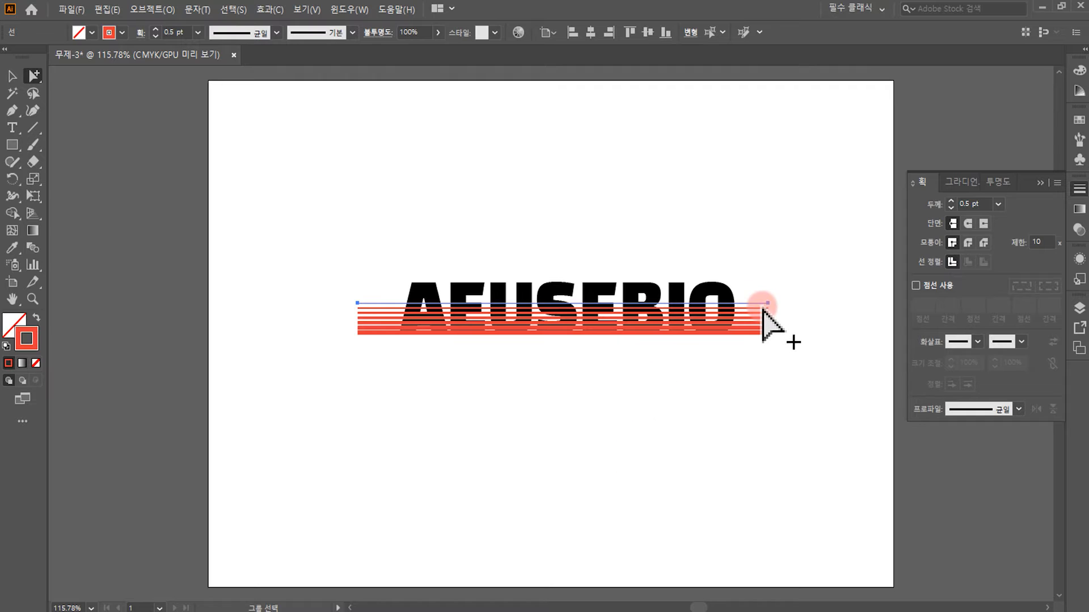
{"action": "key", "text": "Up"}
{"action": "key", "text": "Up"}
{"action": "key", "text": "Up"}
{"action": "key", "text": "Up"}
{"action": "key", "text": "Up"}
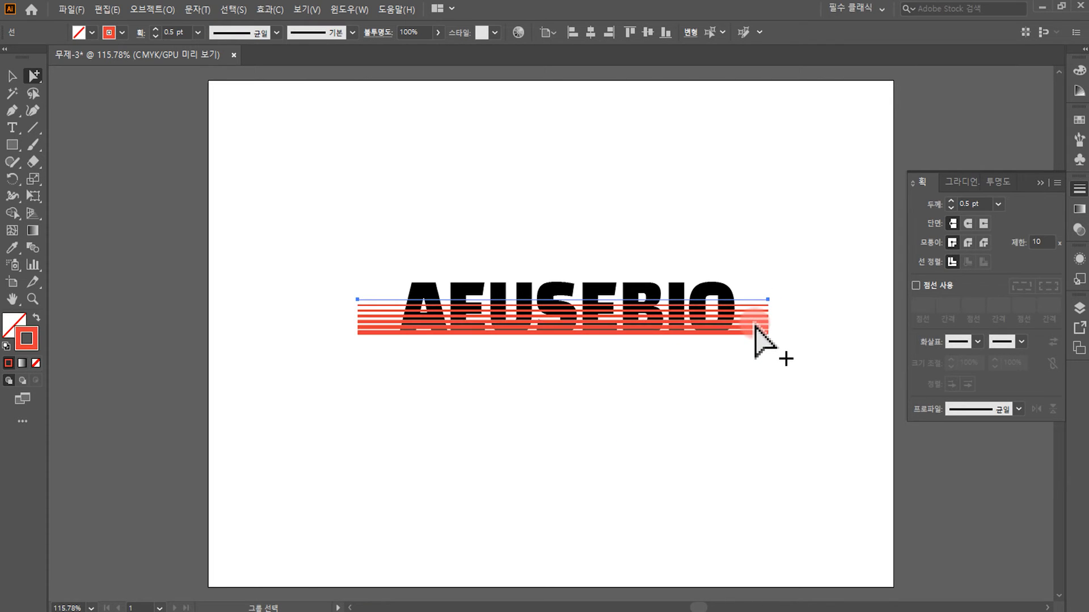
- Fine-tune the vertical position of the blend's thin line across the upper letters, nudging it up and slightly back down, and deselect it
{"action": "key", "text": "Up"}
{"action": "key", "text": "Up"}
{"action": "key", "text": "Up"}
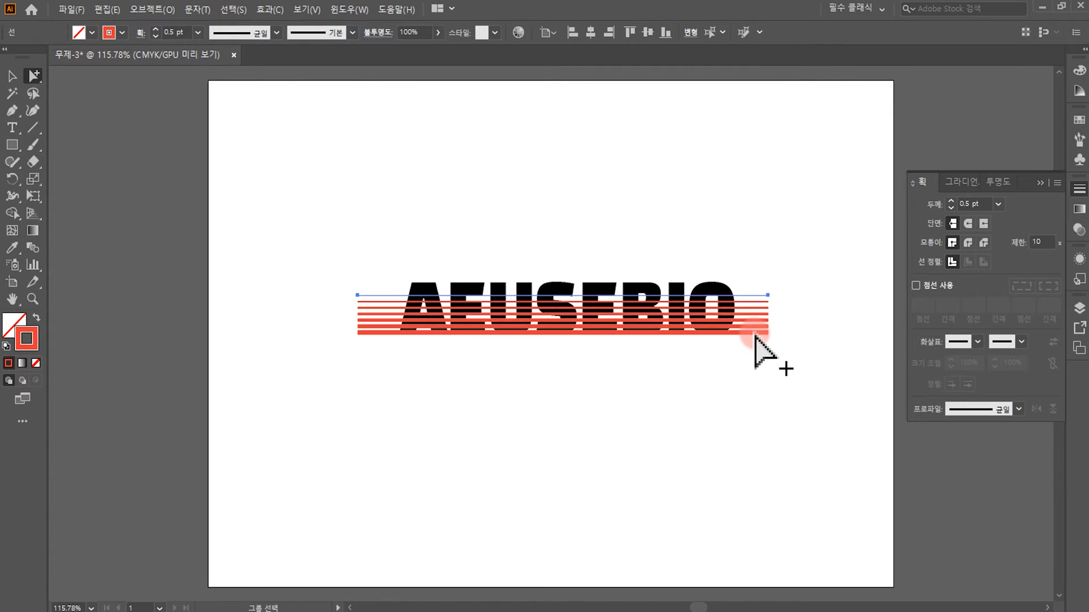
{"action": "key", "text": "Down"}
{"action": "key", "text": "Down"}
{"action": "key", "text": "Down"}
{"action": "left_click", "coordinate": [755, 340]}
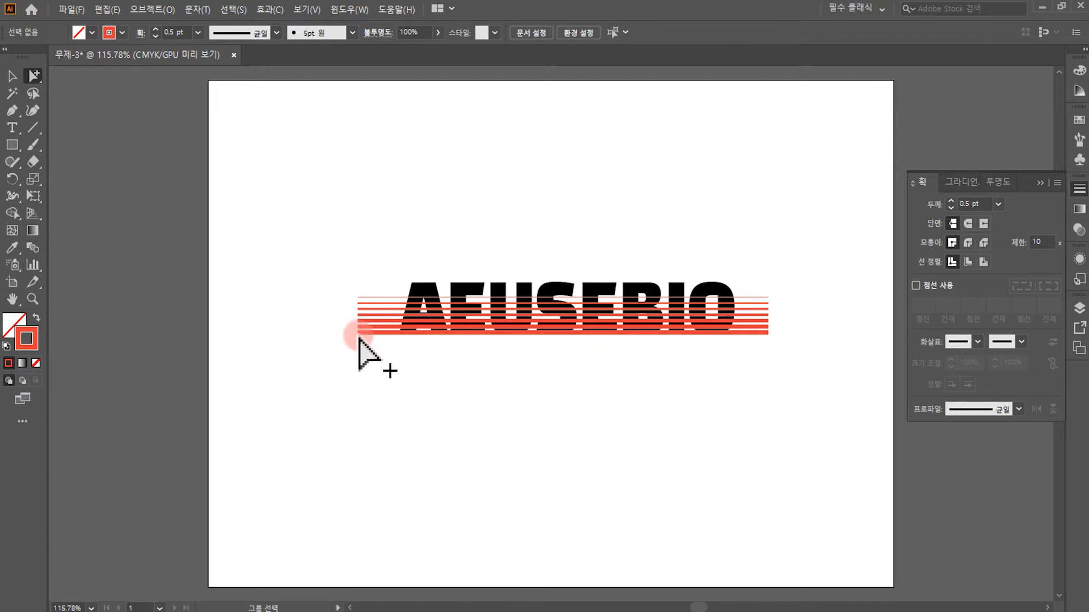
- Select the whole line blend and apply Flatten Transparency with the medium-resolution preset, converting all strokes to outlines
{"action": "left_click", "coordinate": [12, 75]}
{"action": "left_click_drag", "start_coordinate": [314, 215], "coordinate": [386, 330]}
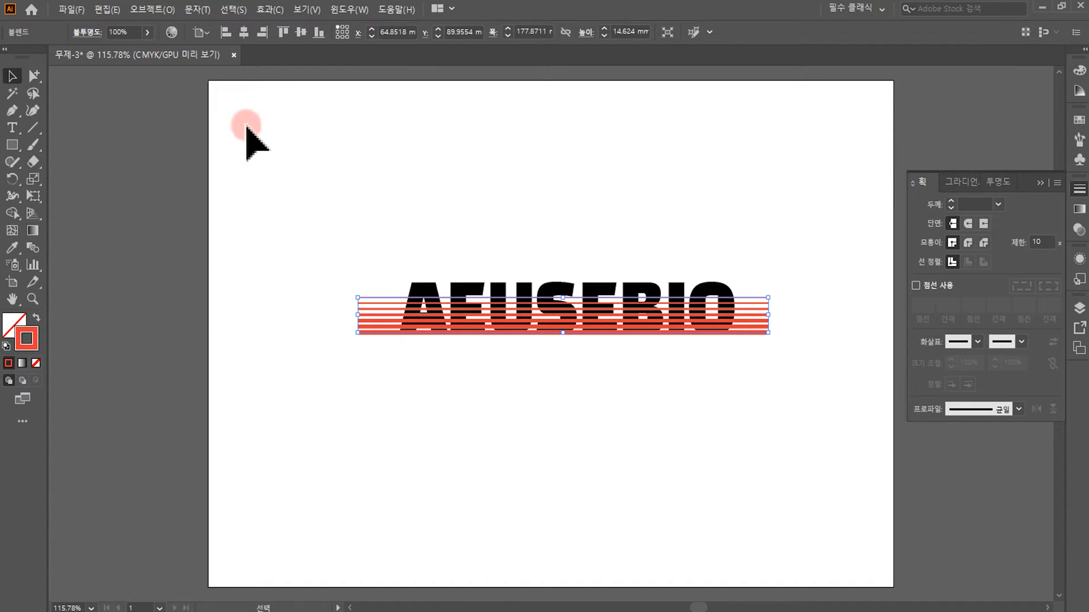
{"action": "left_click", "coordinate": [151, 10]}
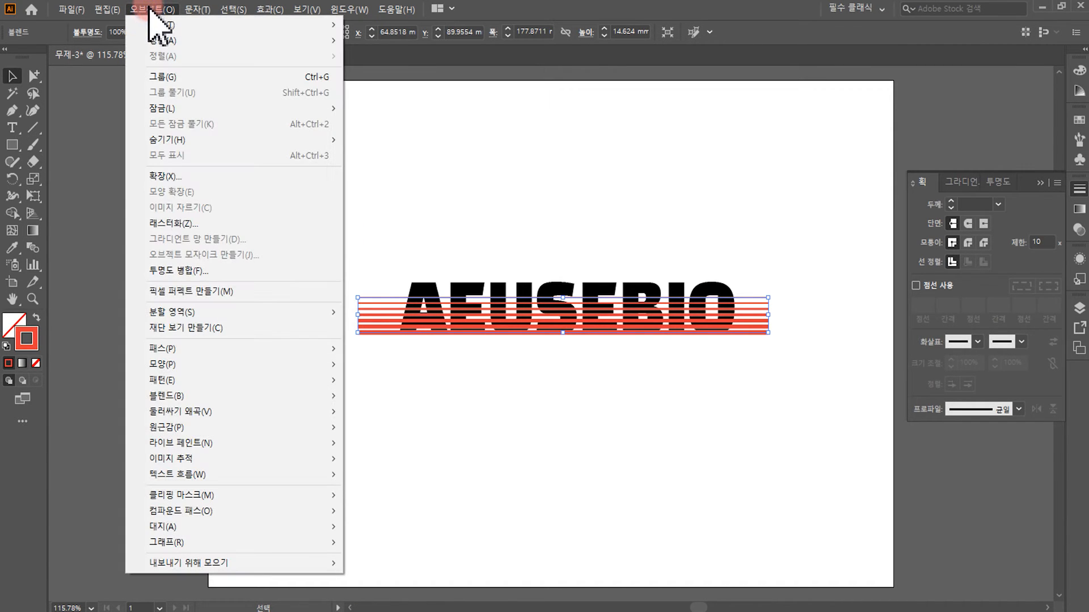
{"action": "left_click", "coordinate": [193, 271]}
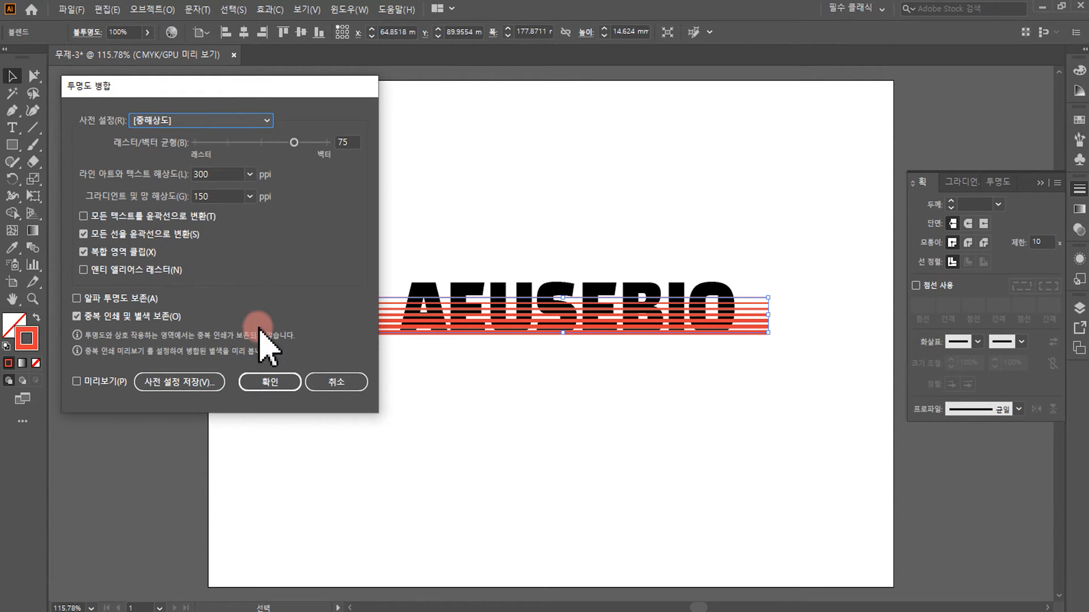
{"action": "left_click", "coordinate": [274, 382]}
{"action": "left_click", "coordinate": [411, 400]}
{"action": "left_click", "coordinate": [378, 315]}
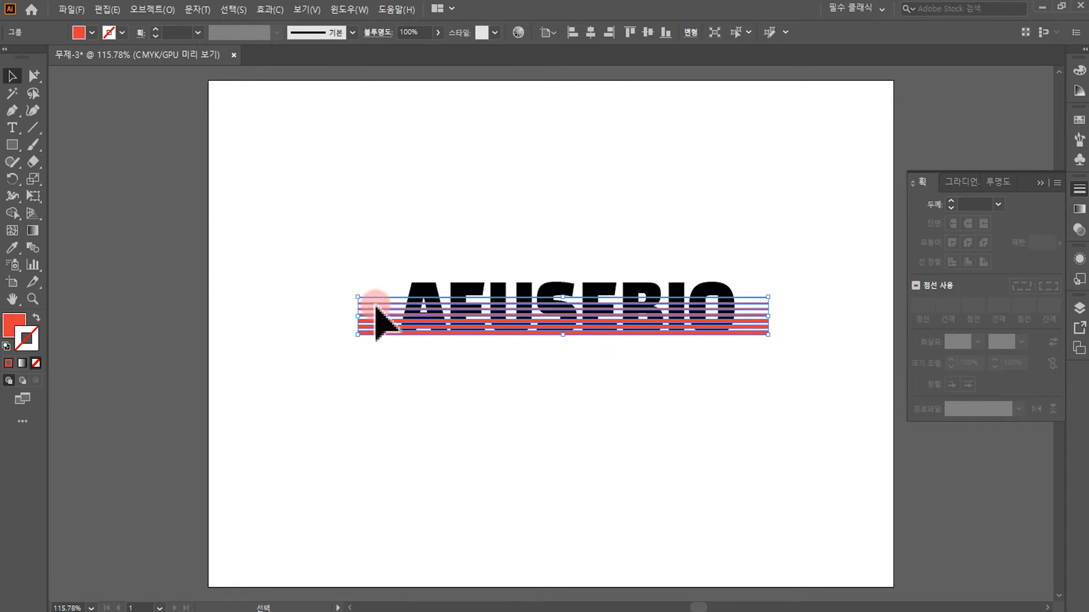
{"action": "left_click", "coordinate": [439, 215]}
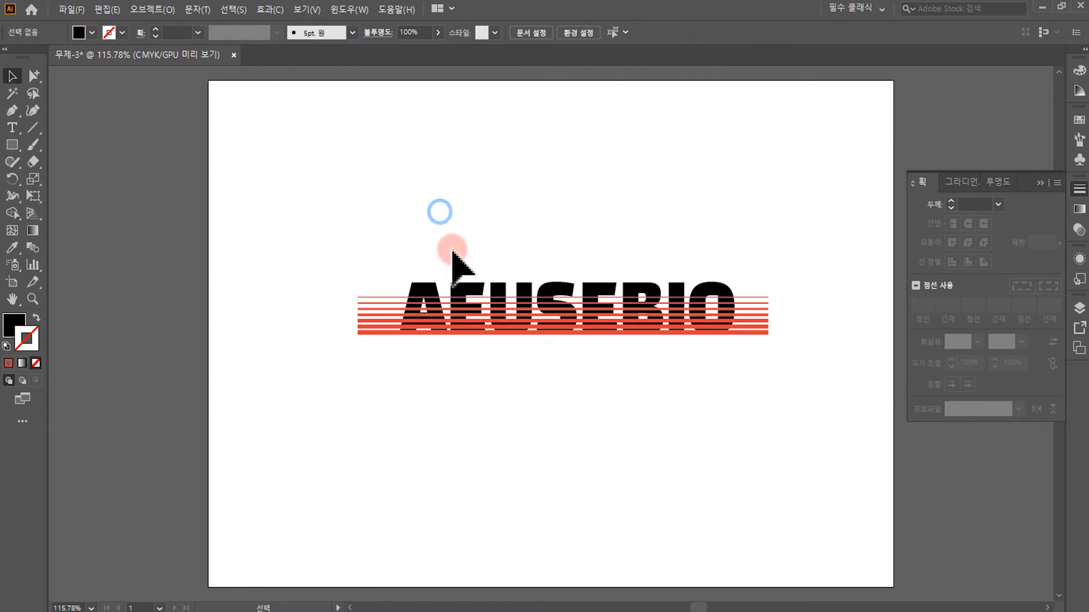
- Convert the AEUSEBIO text to outlines and deselect it
{"action": "left_click", "coordinate": [482, 299]}
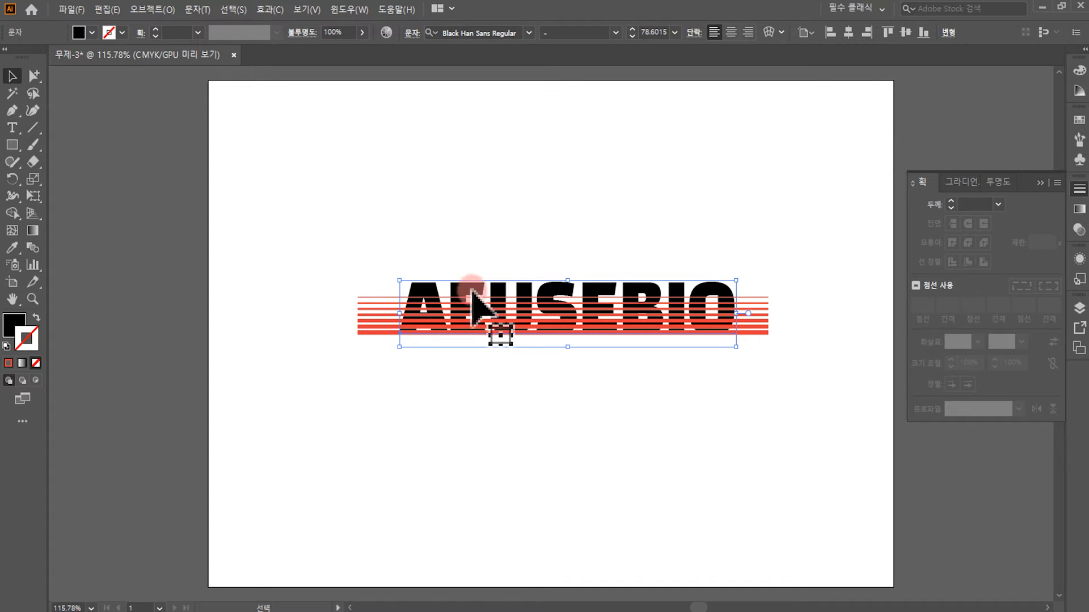
{"action": "right_click", "coordinate": [495, 285]}
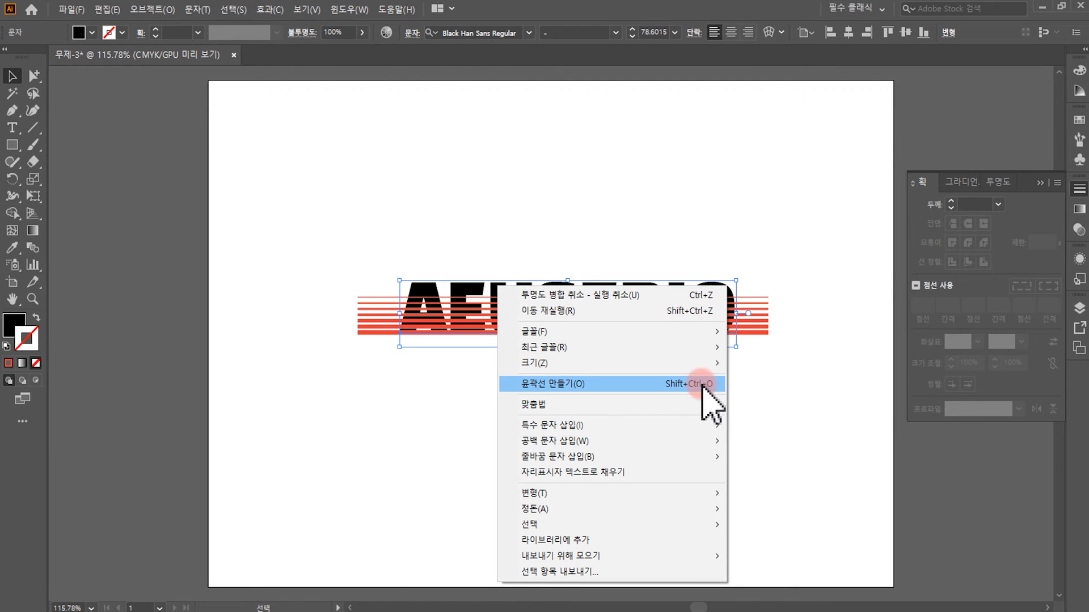
{"action": "left_click", "coordinate": [558, 383]}
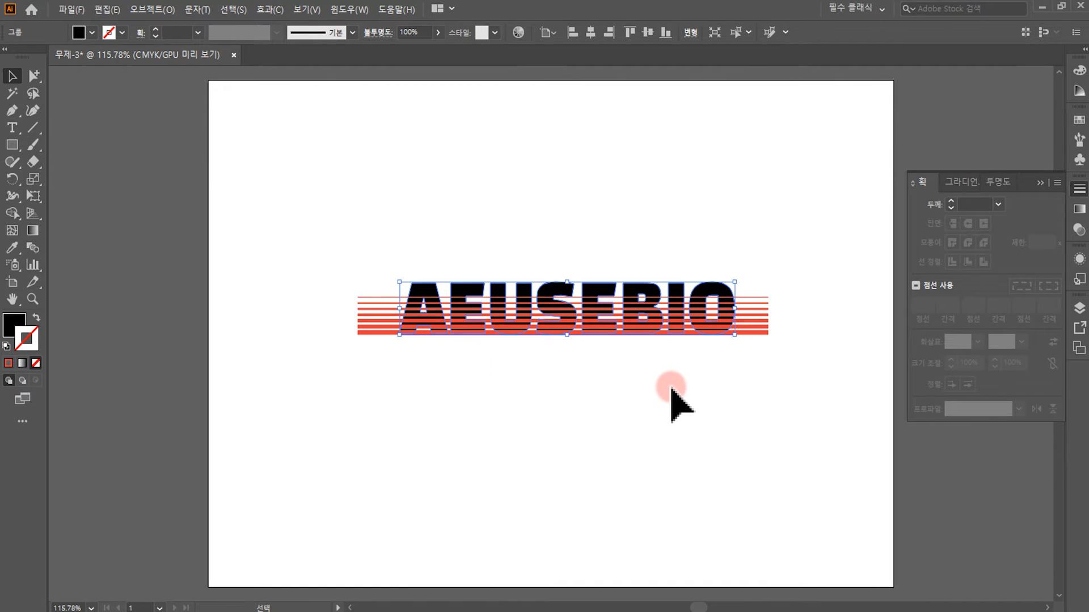
{"action": "left_click", "coordinate": [671, 390]}
- Select the outlined lettering together with the red stripes and split them with the Pathfinder Divide operation
{"action": "left_click_drag", "start_coordinate": [314, 207], "coordinate": [821, 432]}
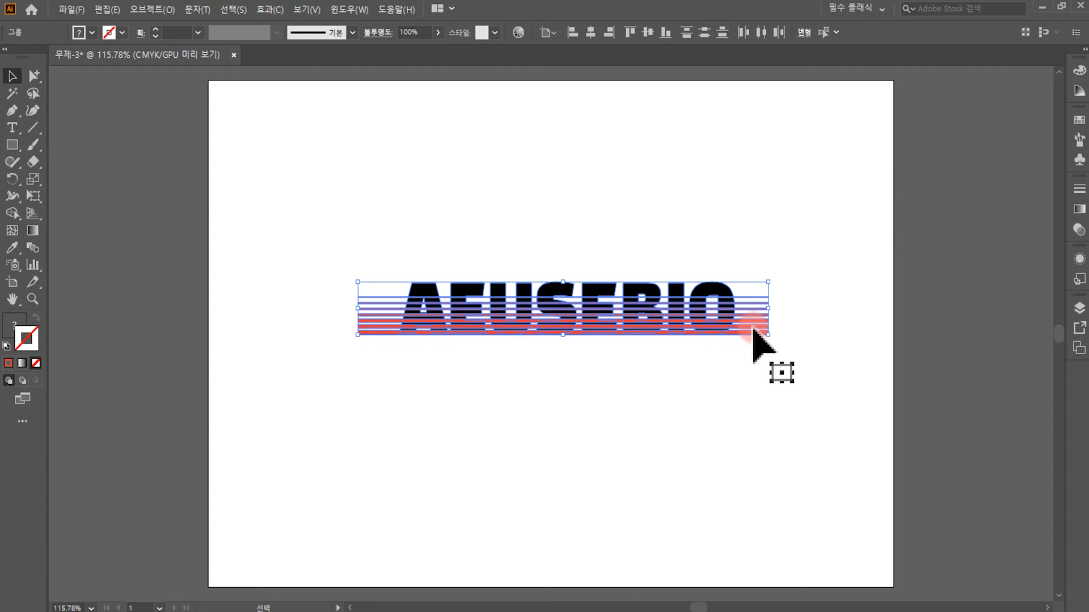
{"action": "left_click", "coordinate": [356, 10]}
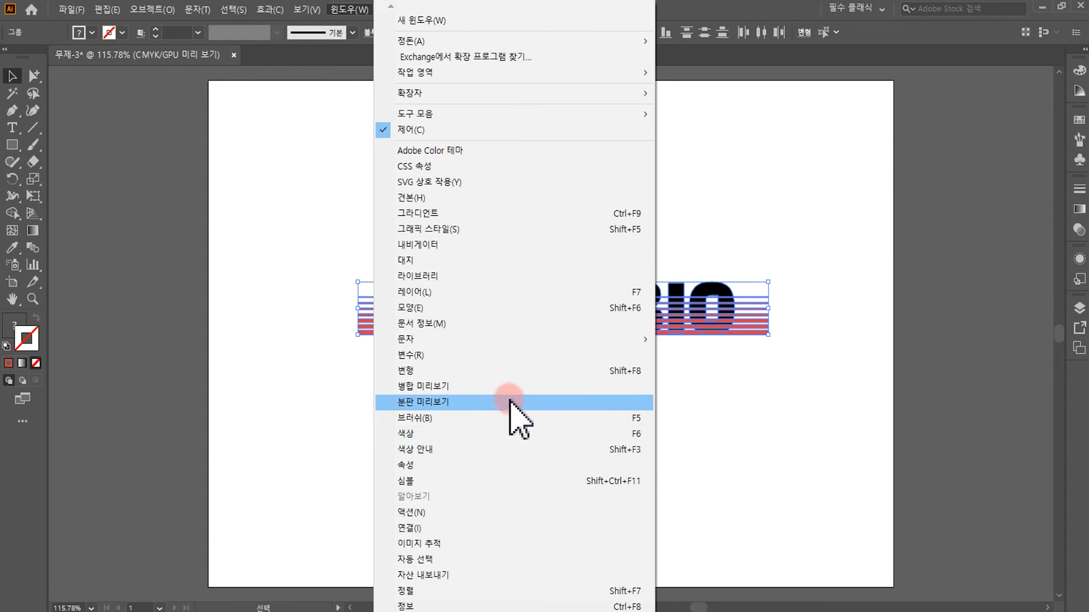
{"action": "mouse_move", "coordinate": [397, 611]}
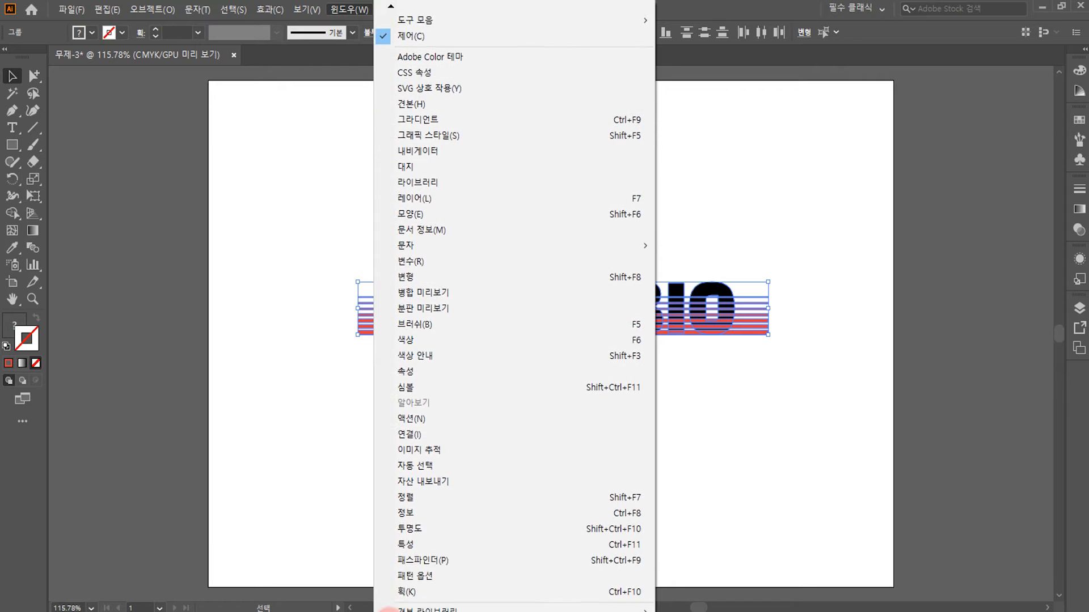
{"action": "left_click", "coordinate": [412, 477]}
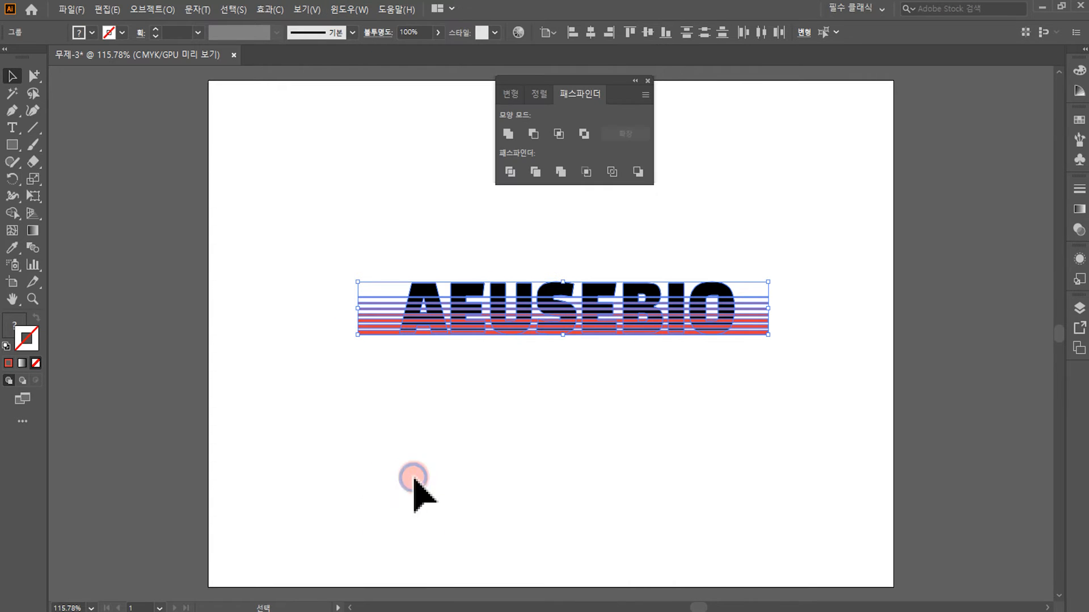
{"action": "left_click_drag", "start_coordinate": [565, 77], "coordinate": [1076, 373]}
{"action": "left_click", "coordinate": [1078, 419]}
{"action": "left_click_drag", "start_coordinate": [992, 367], "coordinate": [898, 207]}
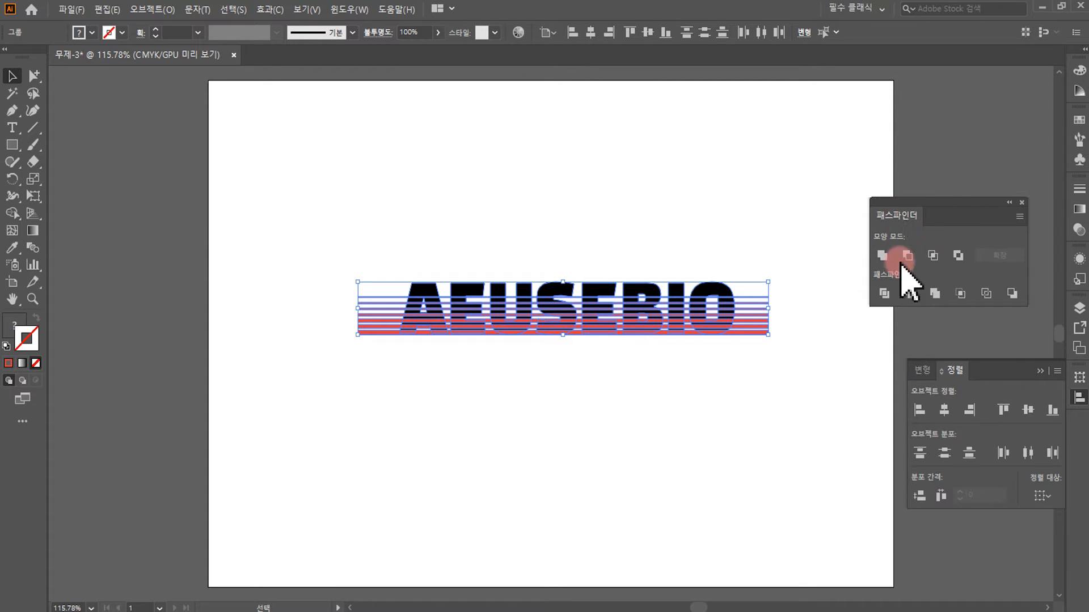
{"action": "left_click", "coordinate": [883, 293]}
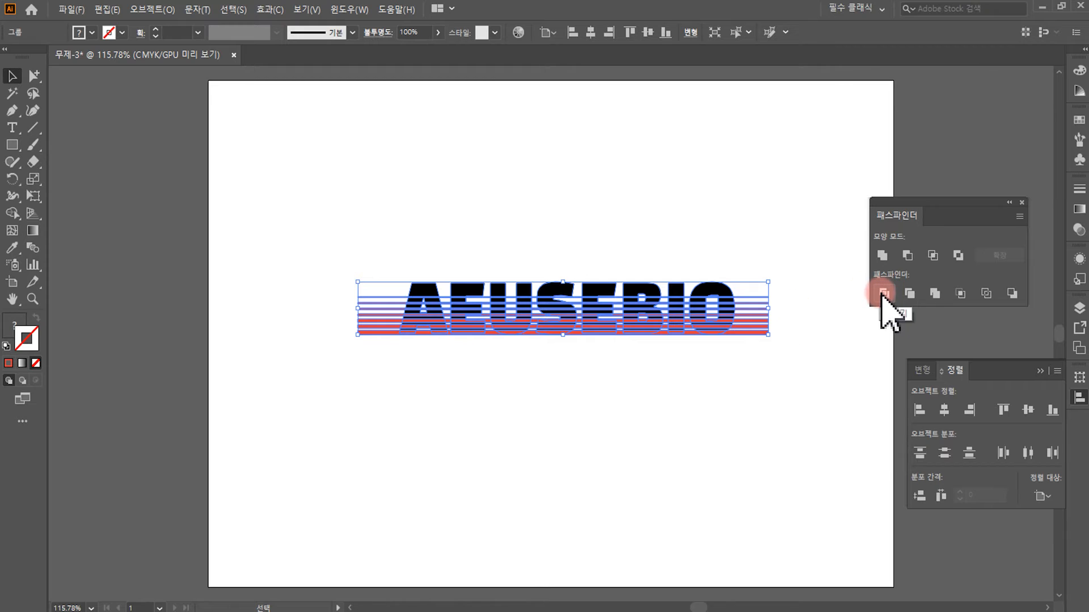
- Ungroup the divided artwork and check that a red stripe piece beside the letter O can be selected separately
{"action": "right_click", "coordinate": [644, 291]}
{"action": "left_click", "coordinate": [689, 409]}
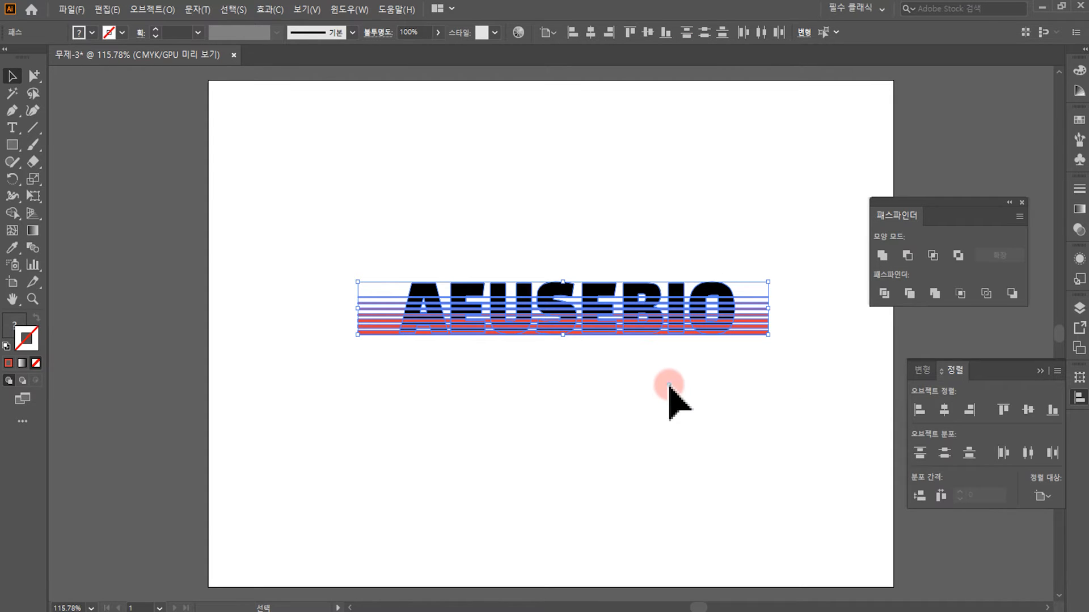
{"action": "left_click", "coordinate": [670, 389]}
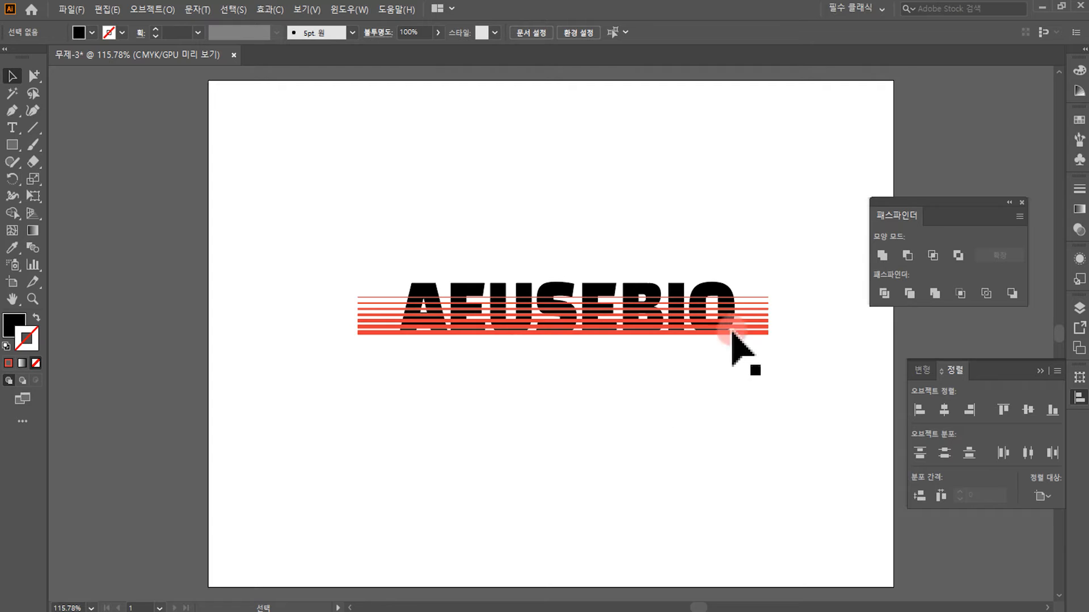
{"action": "left_click", "coordinate": [748, 324]}
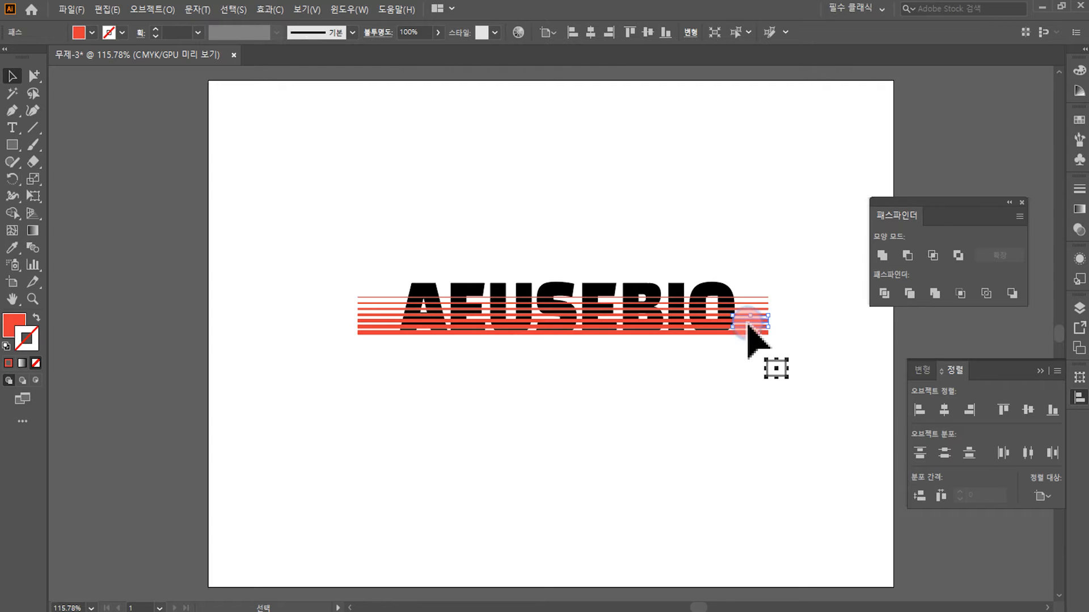
{"action": "left_click", "coordinate": [748, 295]}
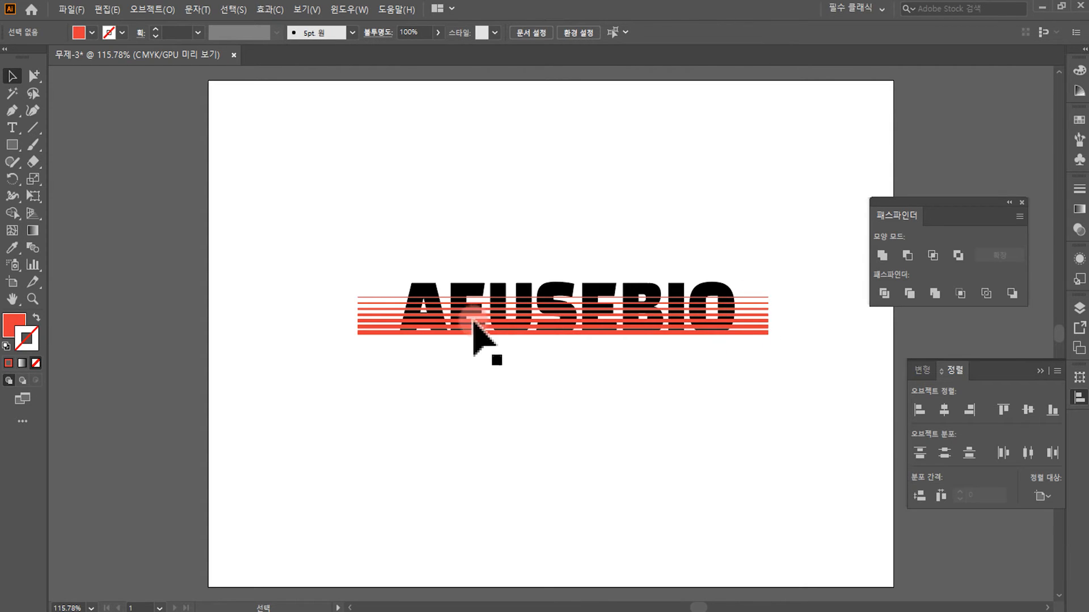
- Select all pieces sharing the red stripes' fill color and delete them, leaving only the black letter segments
{"action": "left_click", "coordinate": [425, 335]}
{"action": "left_click", "coordinate": [491, 320]}
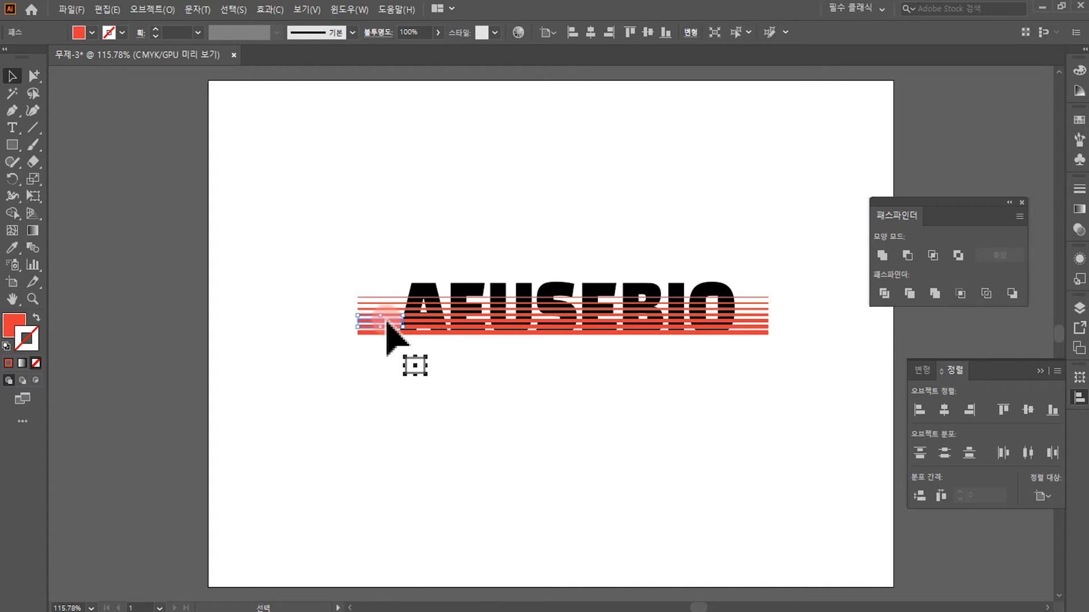
{"action": "left_click", "coordinate": [234, 9]}
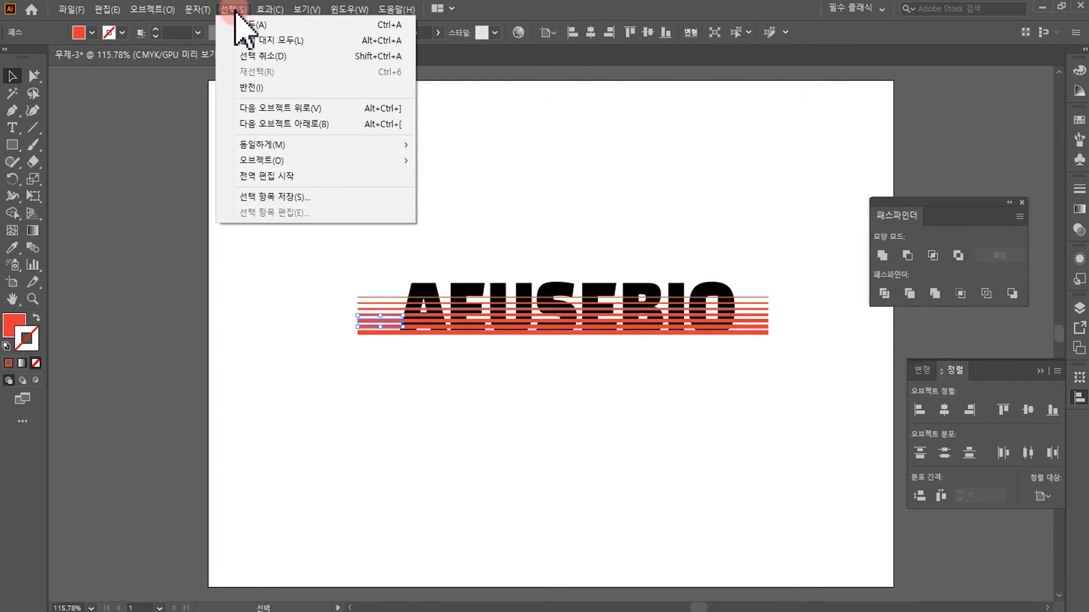
{"action": "left_click", "coordinate": [262, 144]}
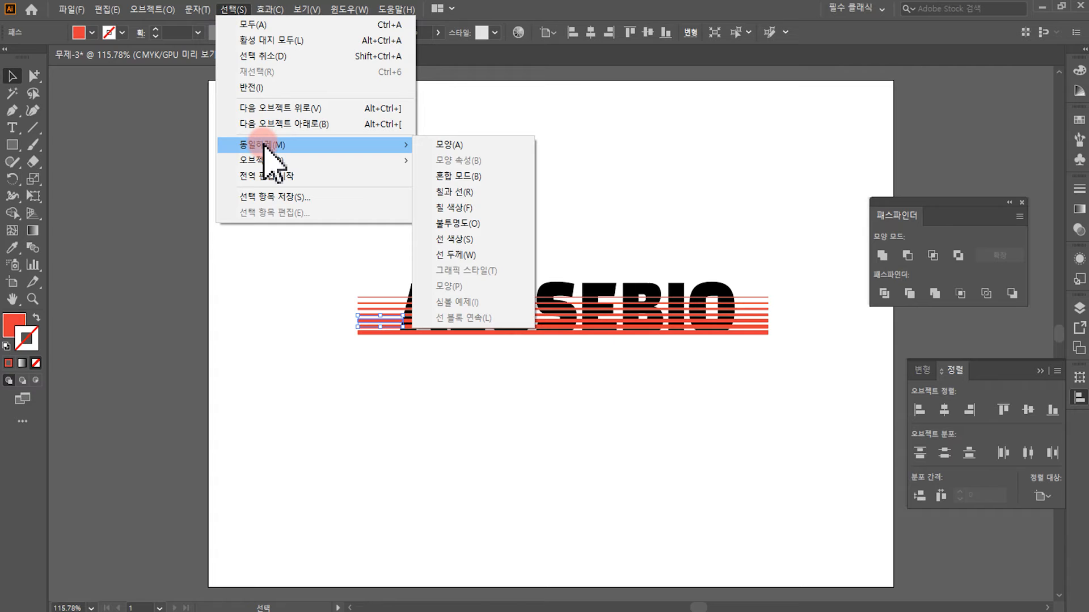
{"action": "left_click", "coordinate": [457, 208]}
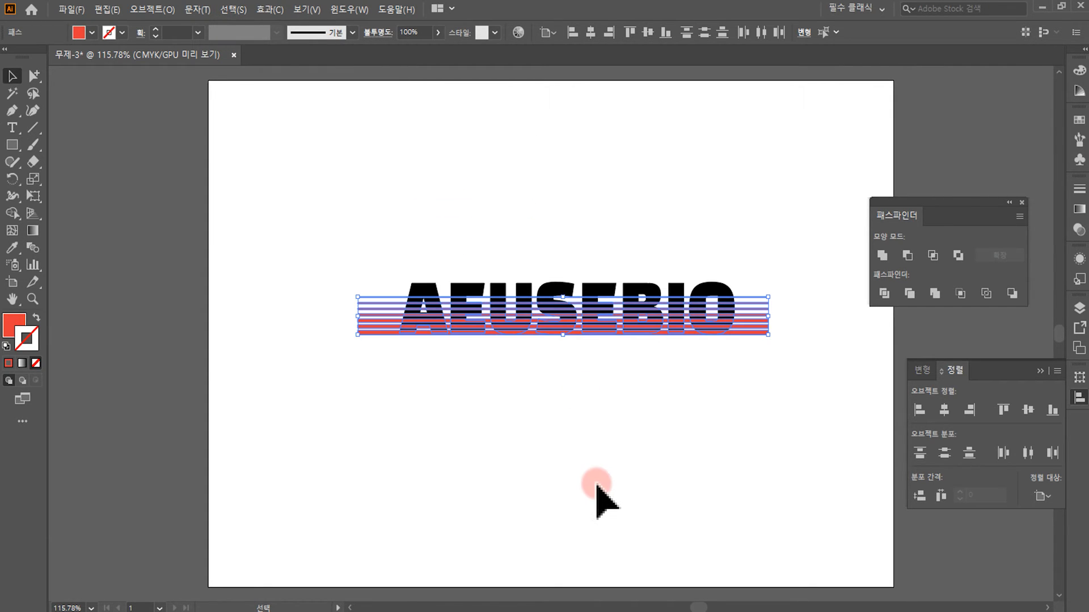
{"action": "left_click", "coordinate": [769, 339]}
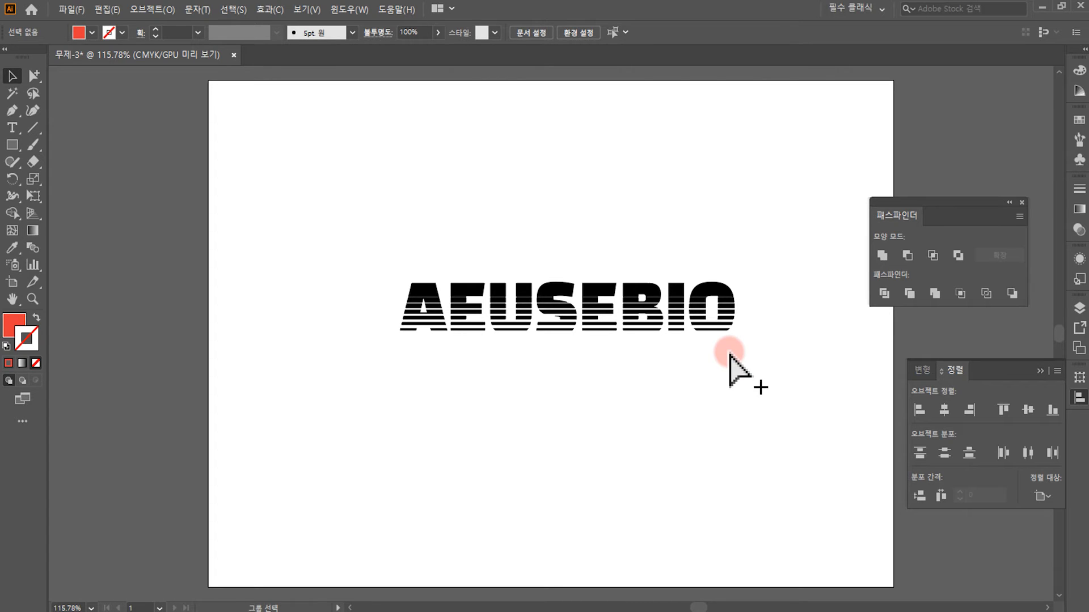
- Switch the artwork to outline view and examine the paths around the letter S
{"action": "key", "text": "ctrl+y"}
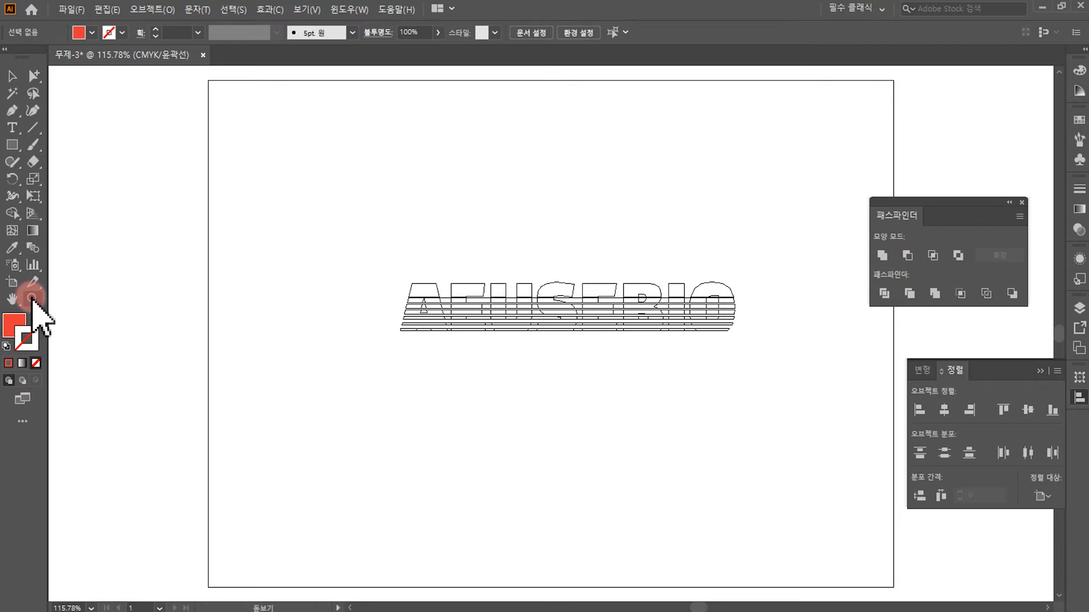
{"action": "left_click", "coordinate": [32, 299]}
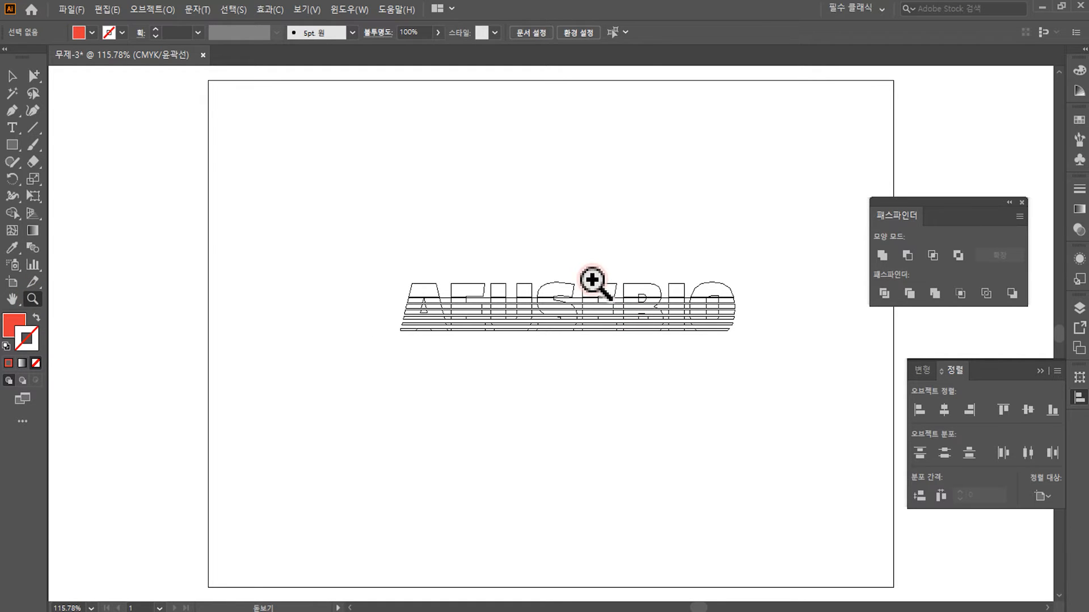
{"action": "left_click_drag", "start_coordinate": [541, 274], "coordinate": [604, 373]}
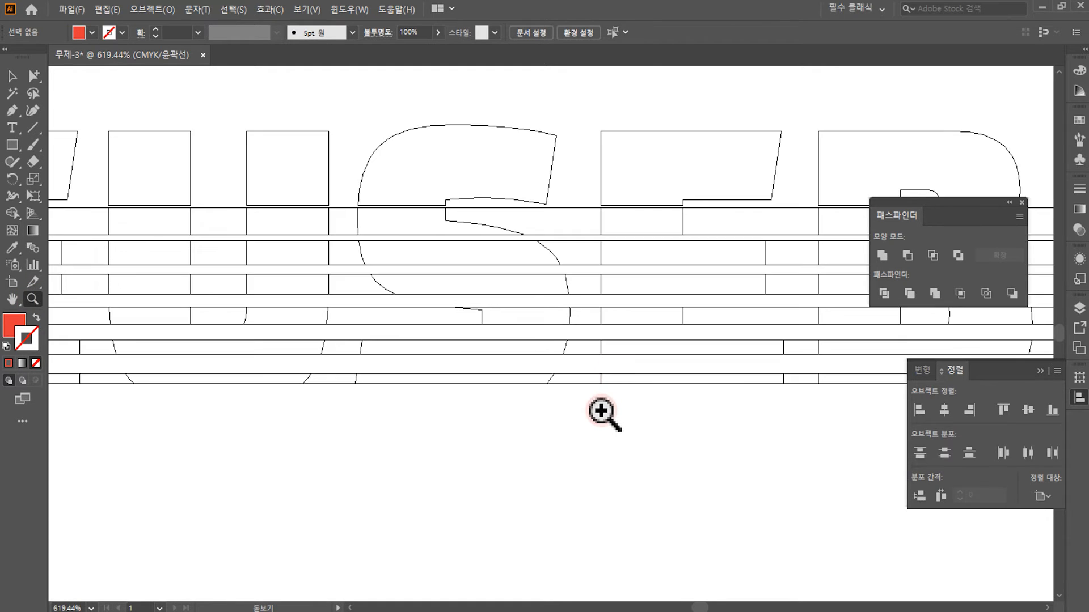
{"action": "left_click", "coordinate": [22, 78]}
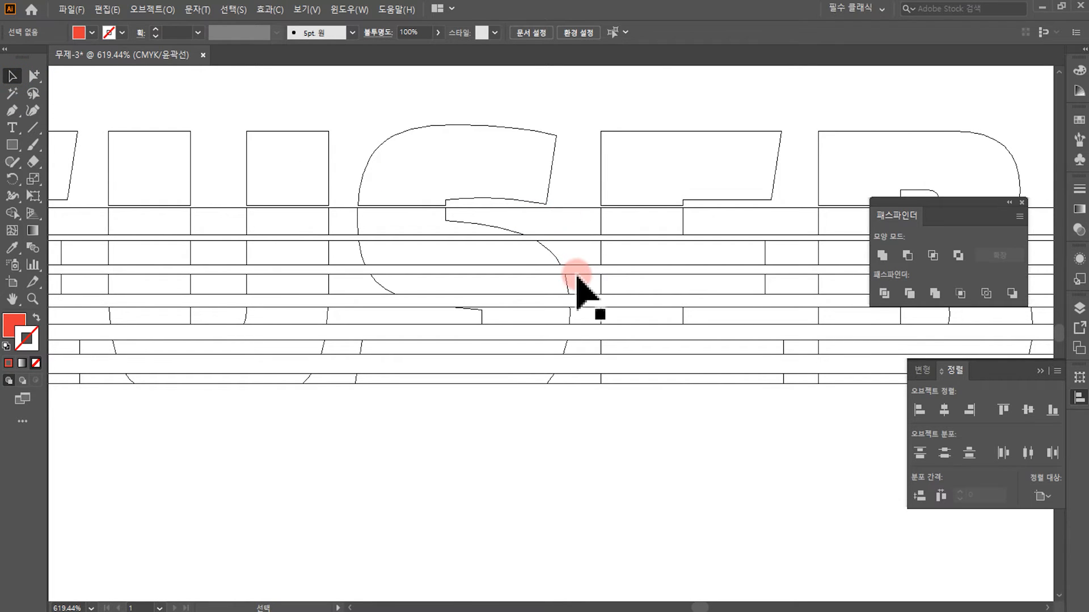
- Pick an unfilled leftover path at the letter S, select every path with the same fill color, and delete them
{"action": "left_click", "coordinate": [363, 306]}
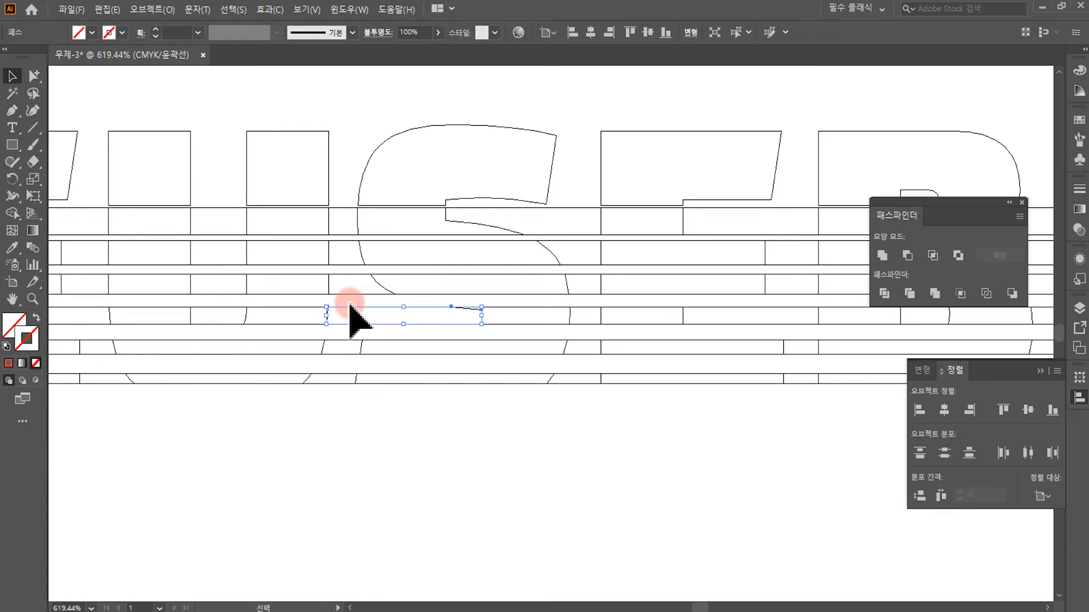
{"action": "left_click", "coordinate": [232, 9]}
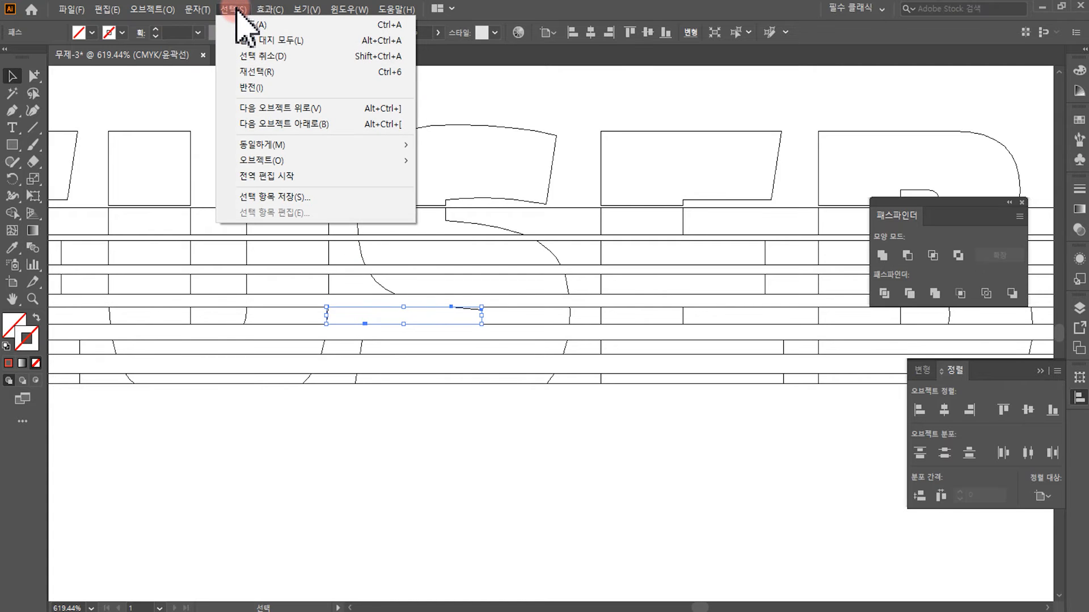
{"action": "mouse_move", "coordinate": [259, 149]}
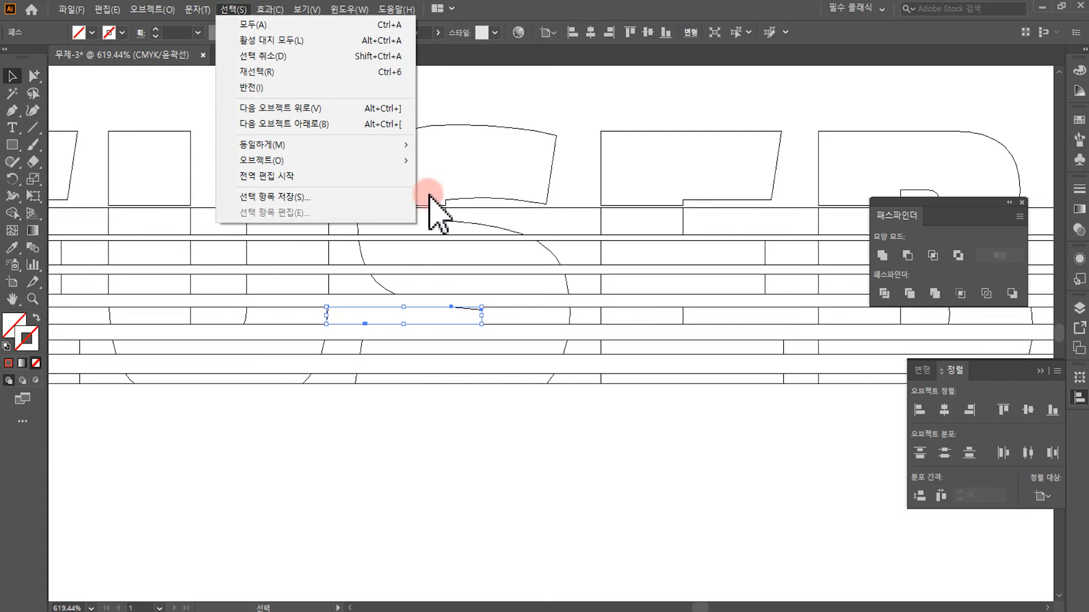
{"action": "left_click", "coordinate": [306, 146]}
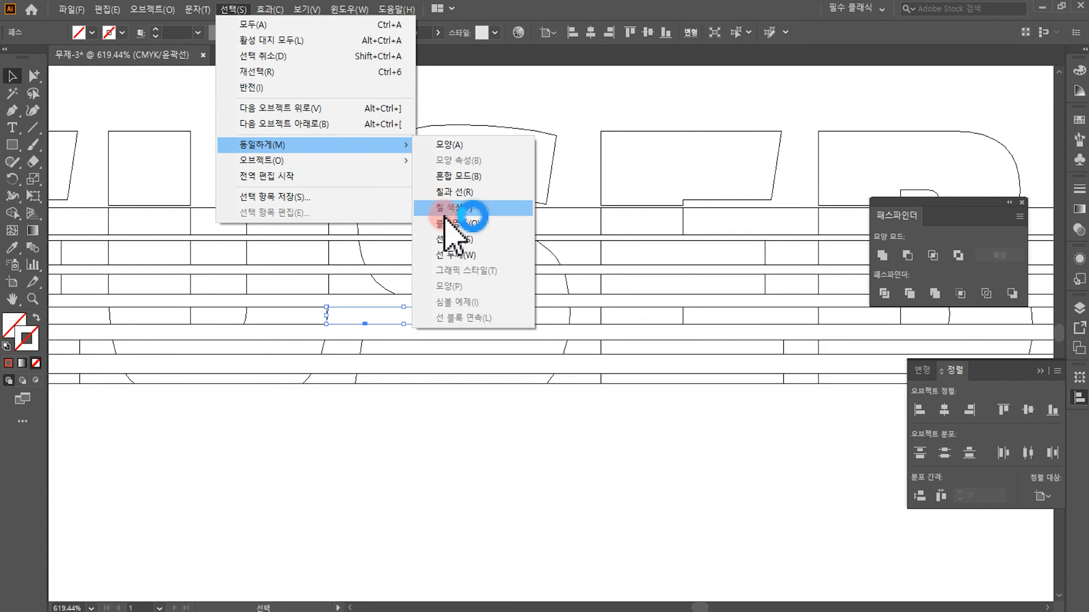
{"action": "left_click", "coordinate": [476, 208]}
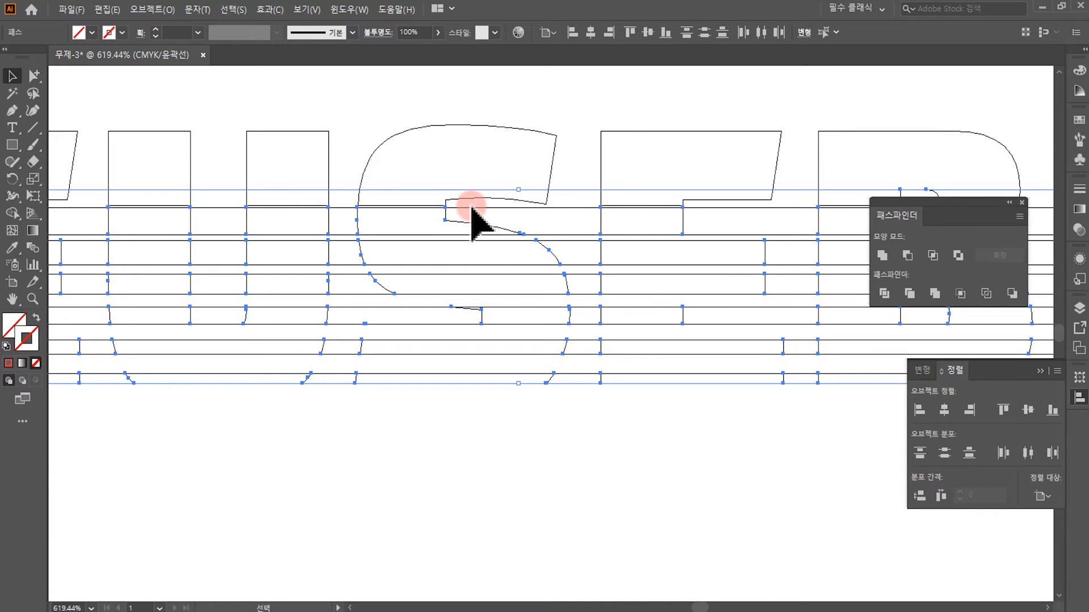
{"action": "key", "text": "Delete"}
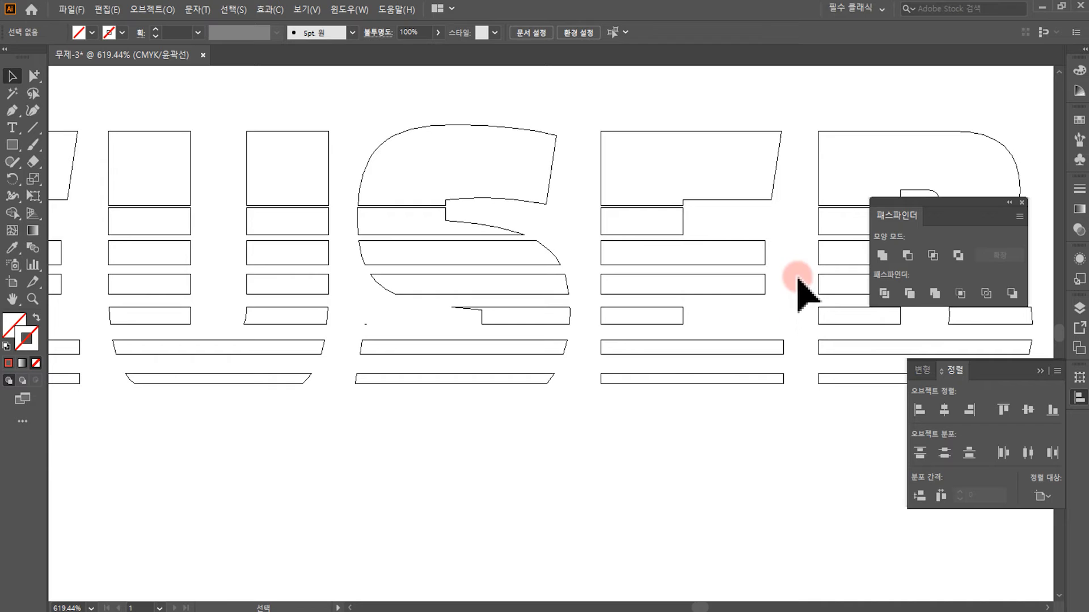
- Return the artwork from outline view to preview and show the complete lettering on the whole artboard
{"action": "key", "text": "ctrl+y"}
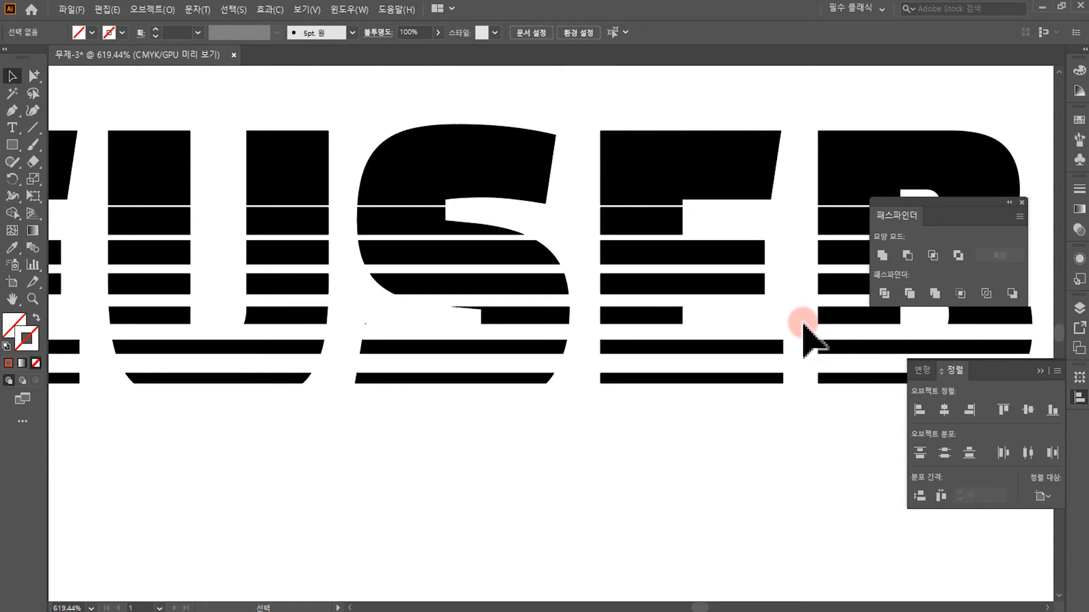
{"action": "key", "text": "ctrl+minus"}
{"action": "key", "text": "ctrl+minus"}
{"action": "key", "text": "ctrl+minus"}
{"action": "key", "text": "ctrl+minus"}
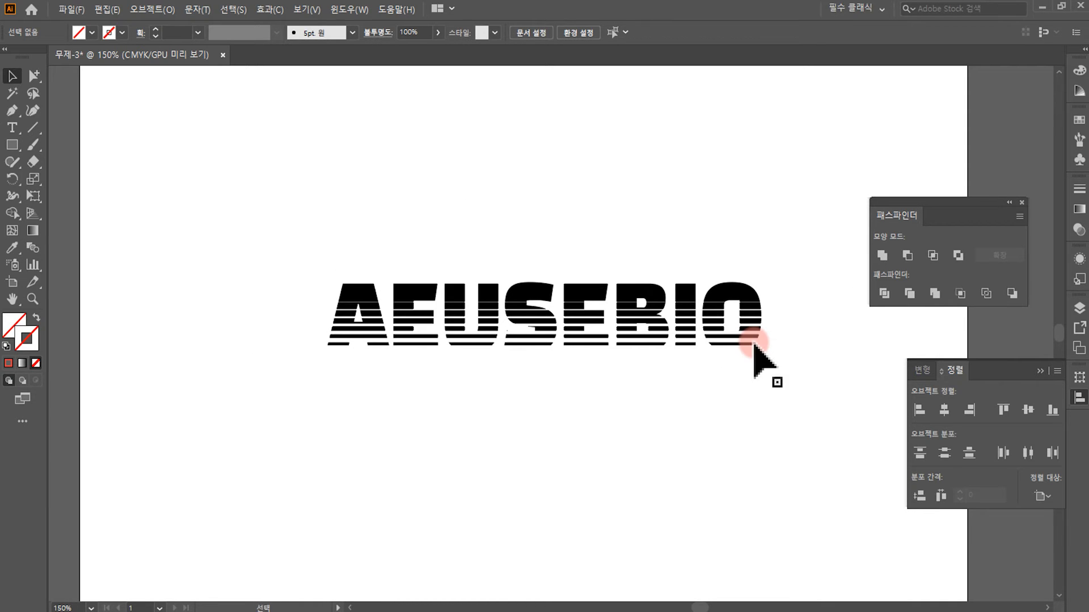
{"action": "key", "text": "ctrl+minus"}
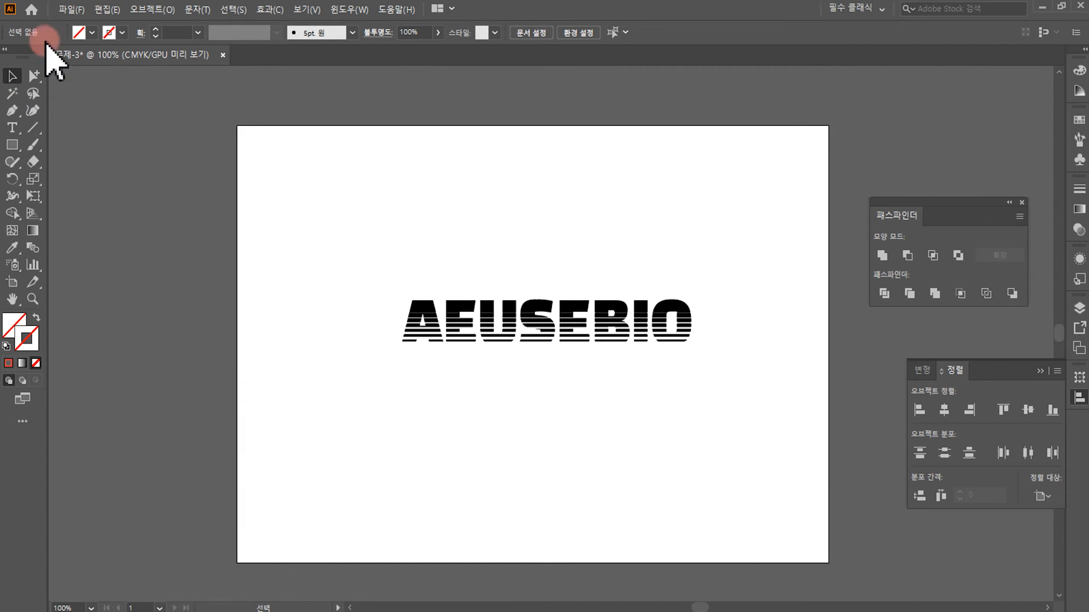
- Place the linked image 수채화.jpg at a size that covers the entire artboard and extends past its edges
{"action": "left_click", "coordinate": [64, 11]}
{"action": "left_click", "coordinate": [122, 238]}
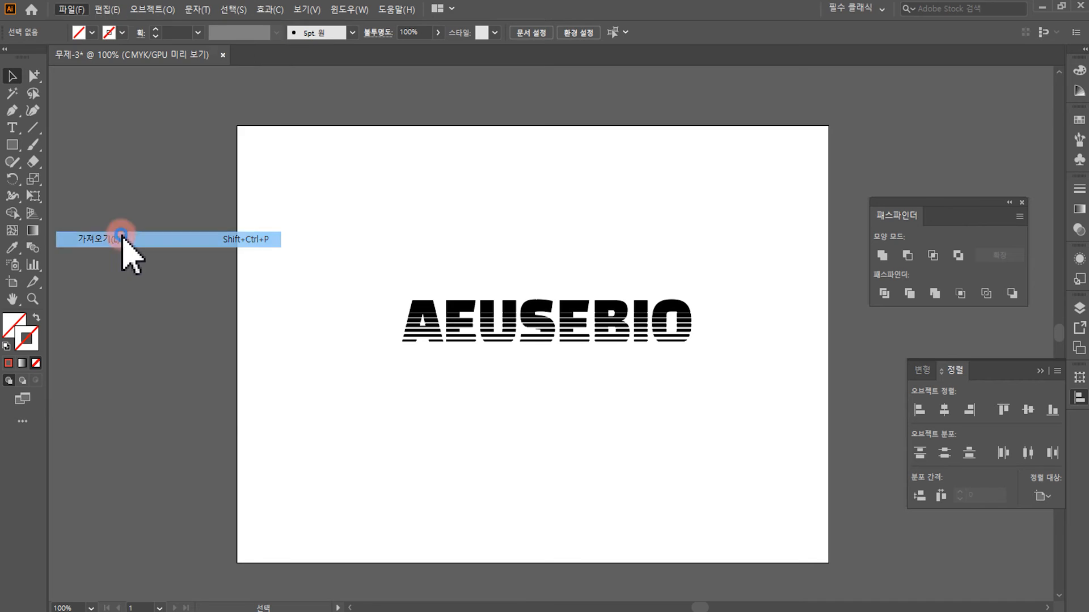
{"action": "left_click", "coordinate": [225, 103]}
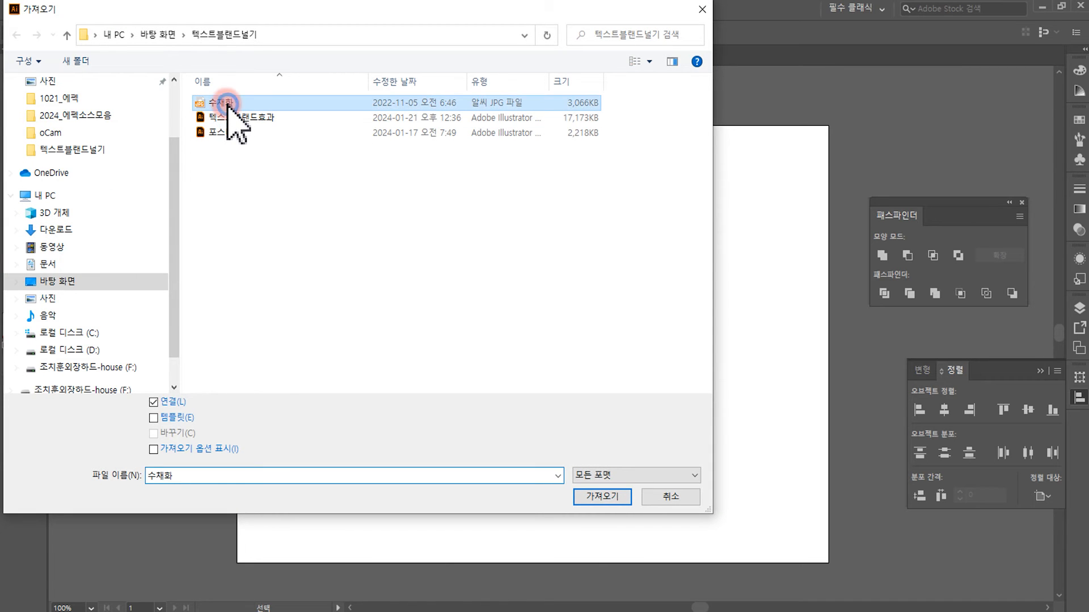
{"action": "left_click", "coordinate": [616, 497]}
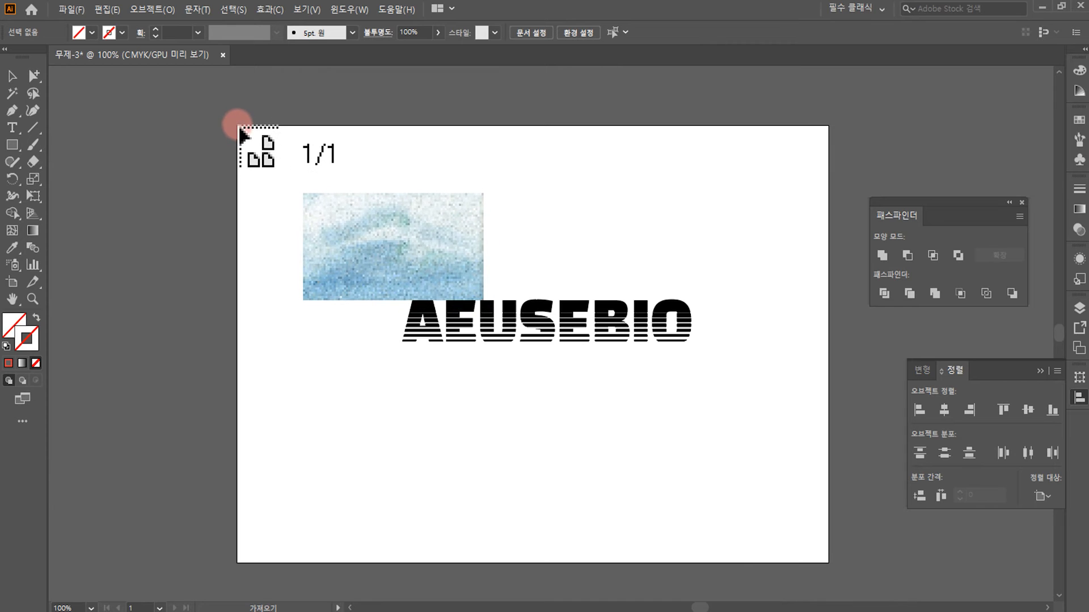
{"action": "left_click_drag", "start_coordinate": [238, 125], "coordinate": [964, 608]}
{"action": "left_click_drag", "start_coordinate": [792, 269], "coordinate": [628, 326]}
{"action": "left_click_drag", "start_coordinate": [434, 386], "coordinate": [435, 444]}
{"action": "key", "text": "ctrl+minus"}
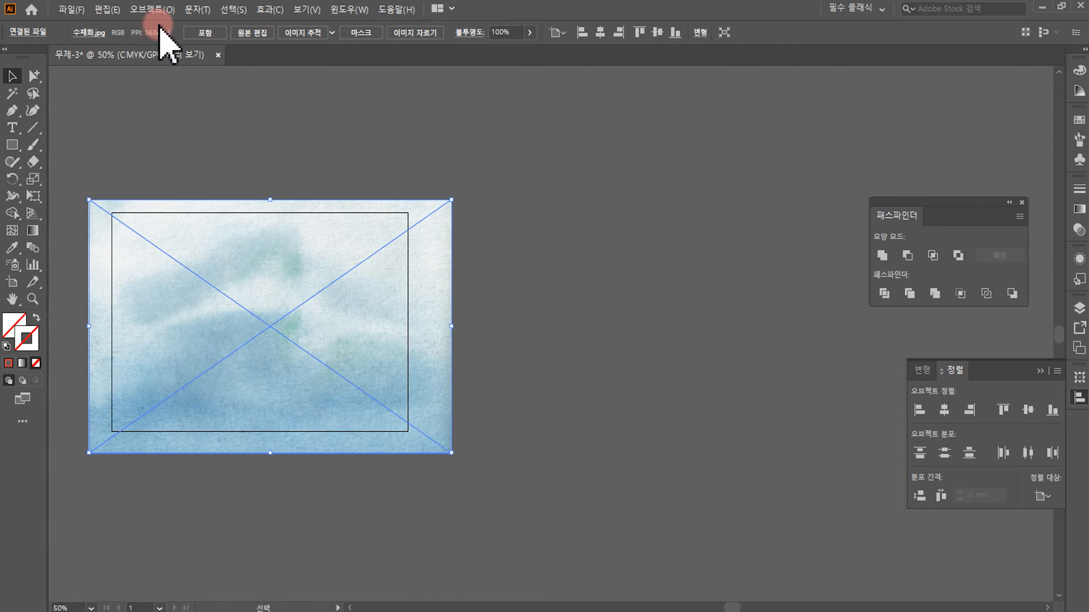
- Embed the placed watercolor image in the document and send it behind the AEUSEBIO lettering
{"action": "left_click", "coordinate": [205, 32]}
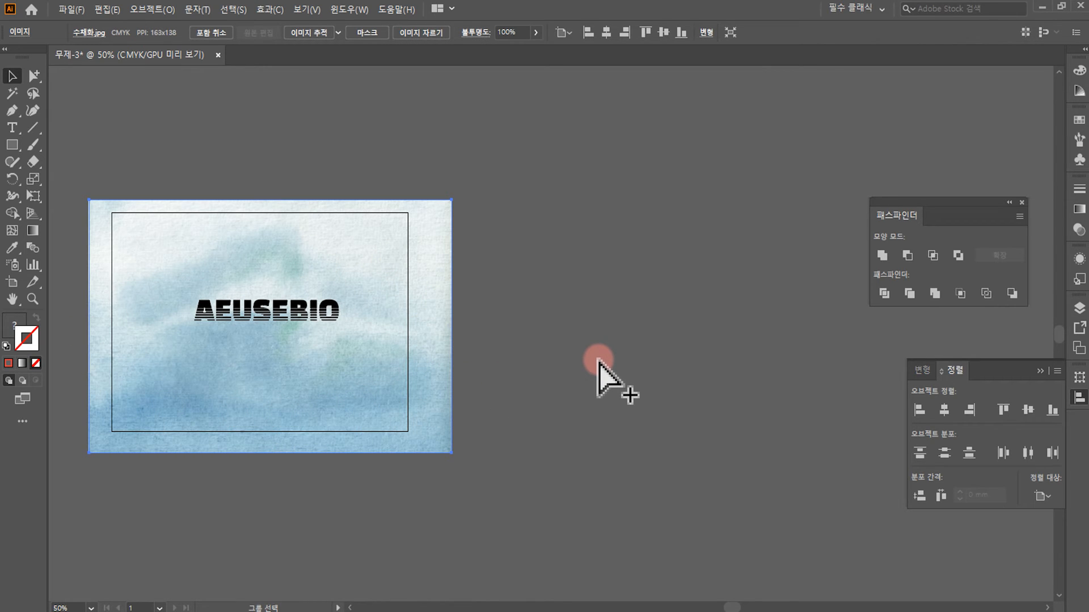
{"action": "key", "text": "ctrl+0"}
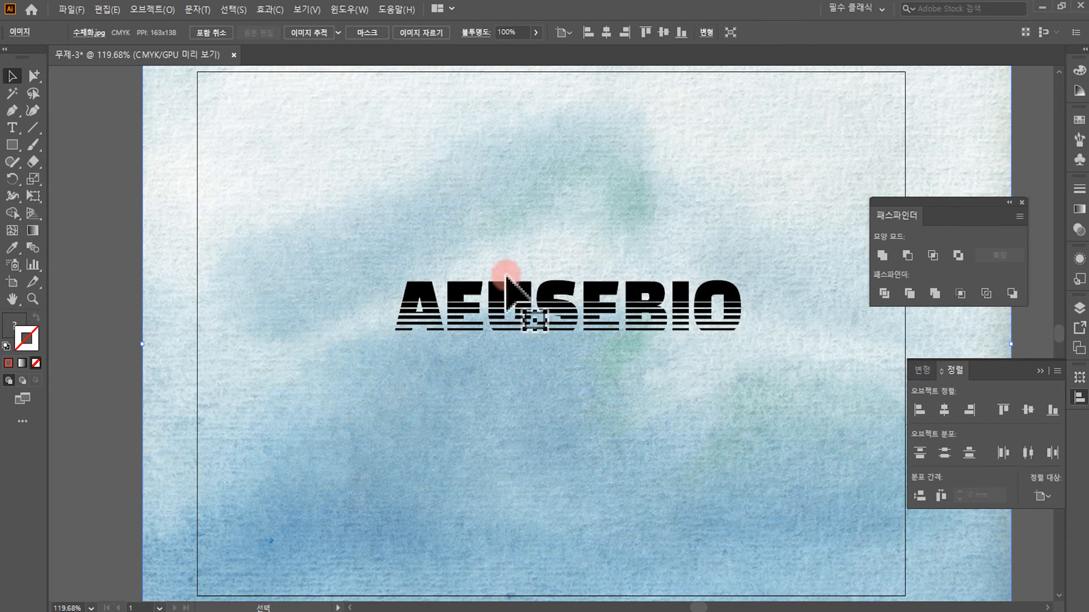
{"action": "scroll", "coordinate": [591, 377], "scroll_direction": "right", "scroll_amount": 3}
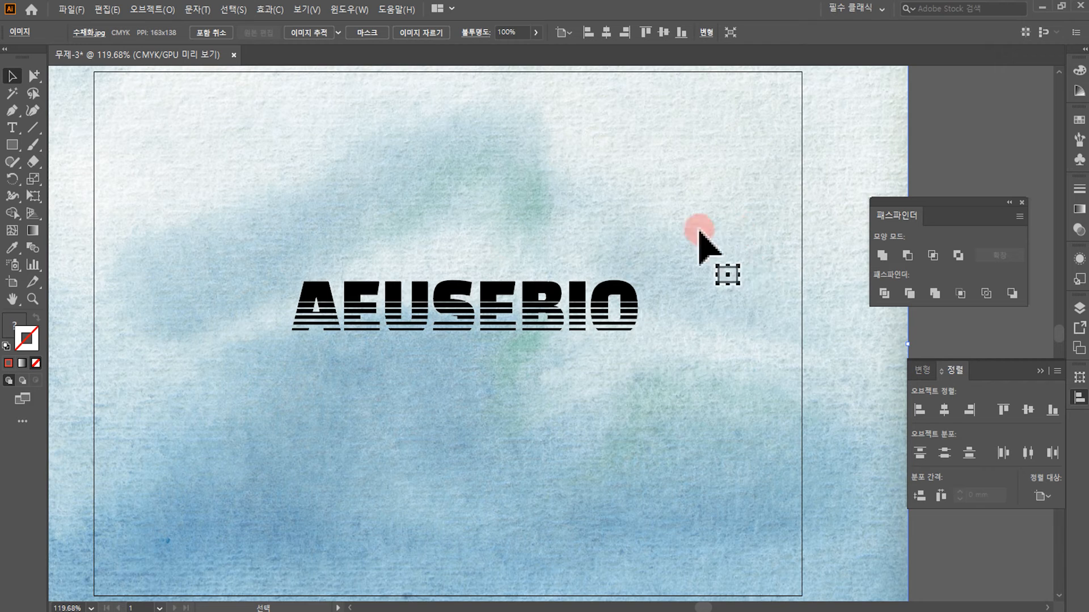
- Lock the selected watercolor background image
{"action": "left_click", "coordinate": [149, 9]}
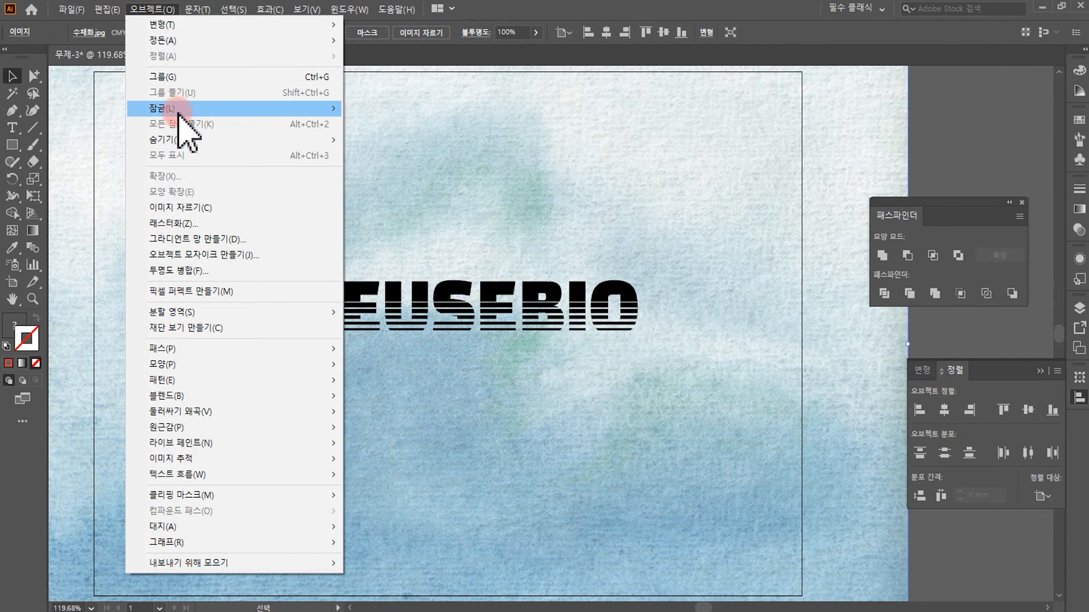
{"action": "mouse_move", "coordinate": [181, 109]}
{"action": "left_click", "coordinate": [382, 109]}
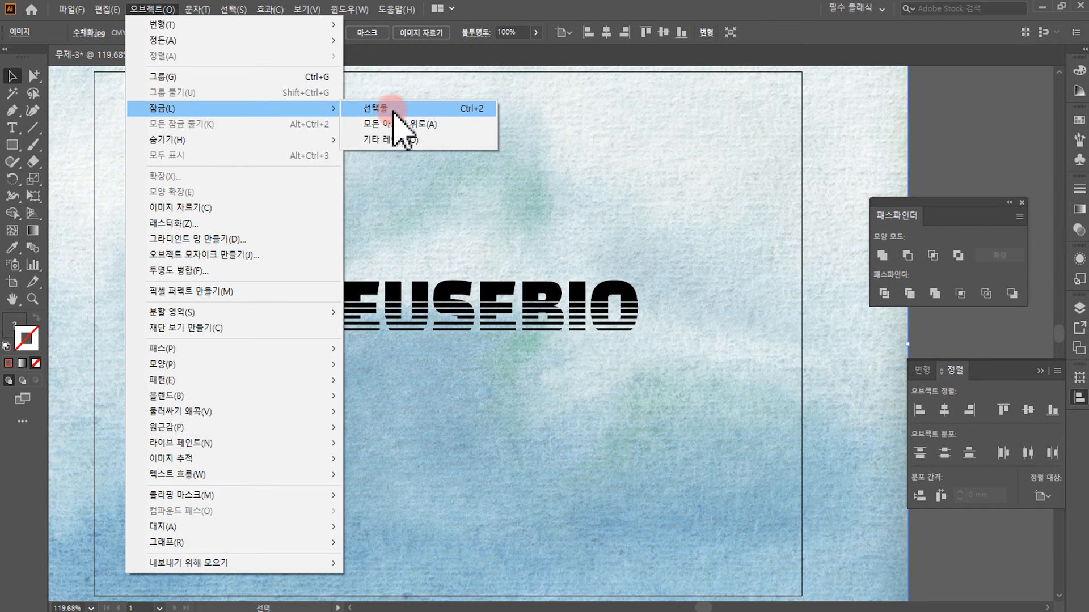
{"action": "left_click", "coordinate": [407, 112]}
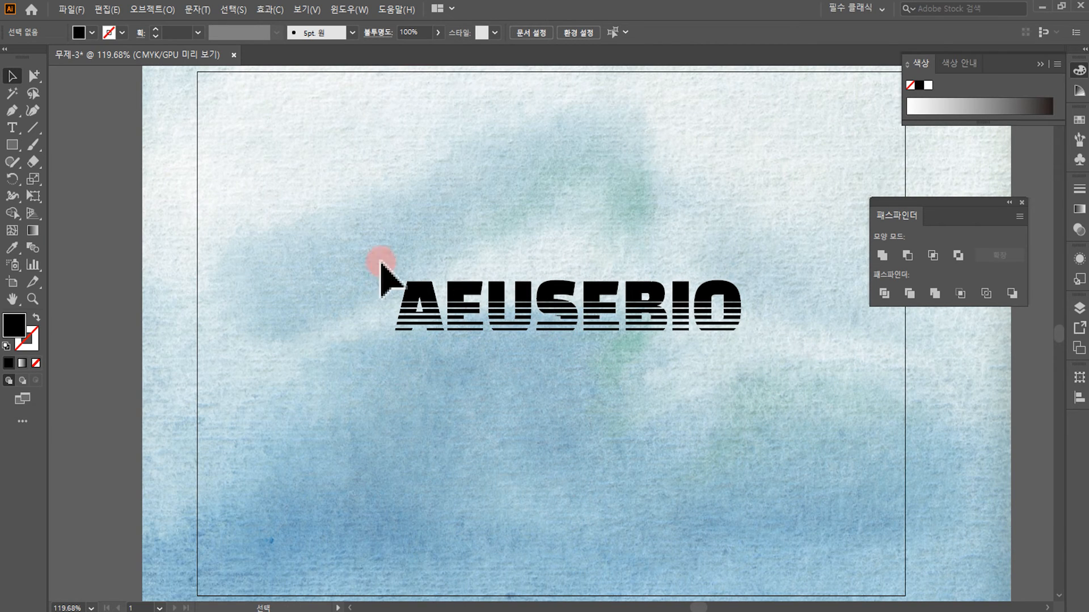
- Select all pieces of the lettering, fill them with a dark blue swatch, and enlarge the lettering slightly
{"action": "left_click_drag", "start_coordinate": [367, 233], "coordinate": [852, 439]}
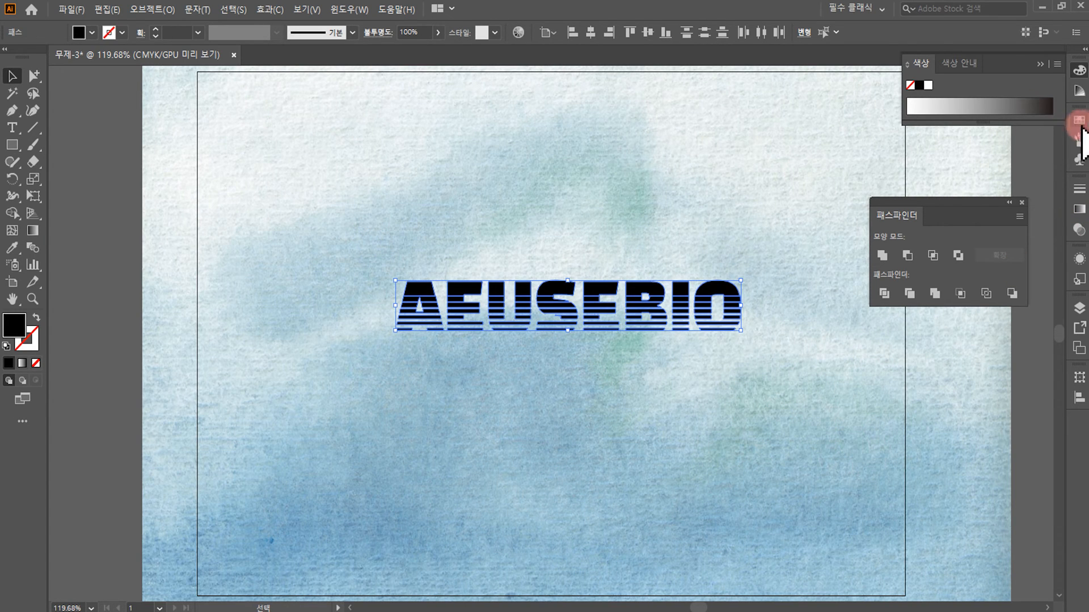
{"action": "left_click", "coordinate": [1079, 120]}
{"action": "left_click", "coordinate": [976, 157]}
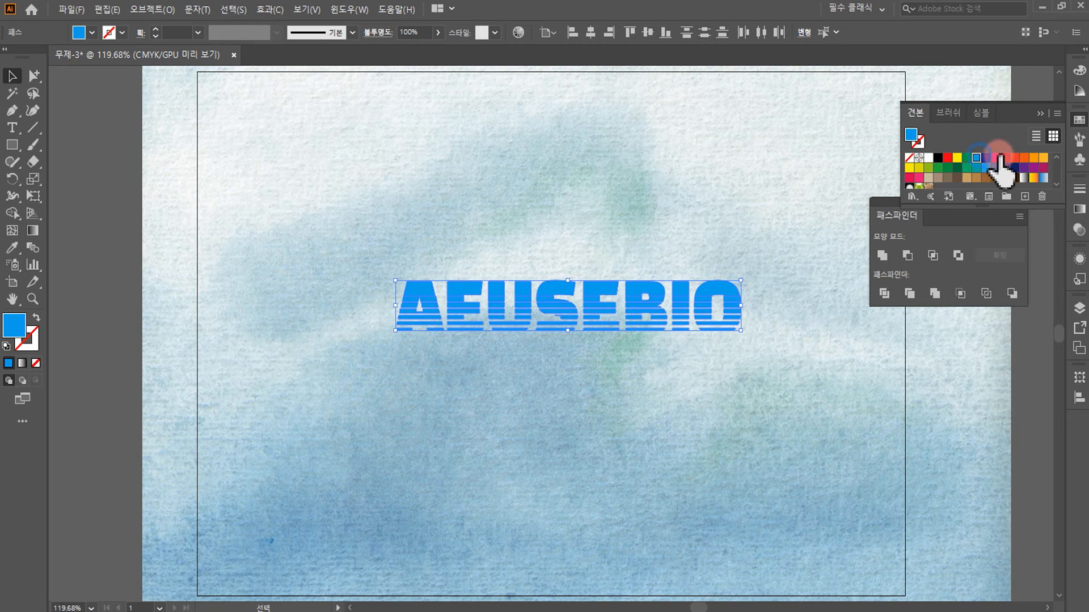
{"action": "left_click", "coordinate": [997, 158]}
{"action": "left_click", "coordinate": [986, 157]}
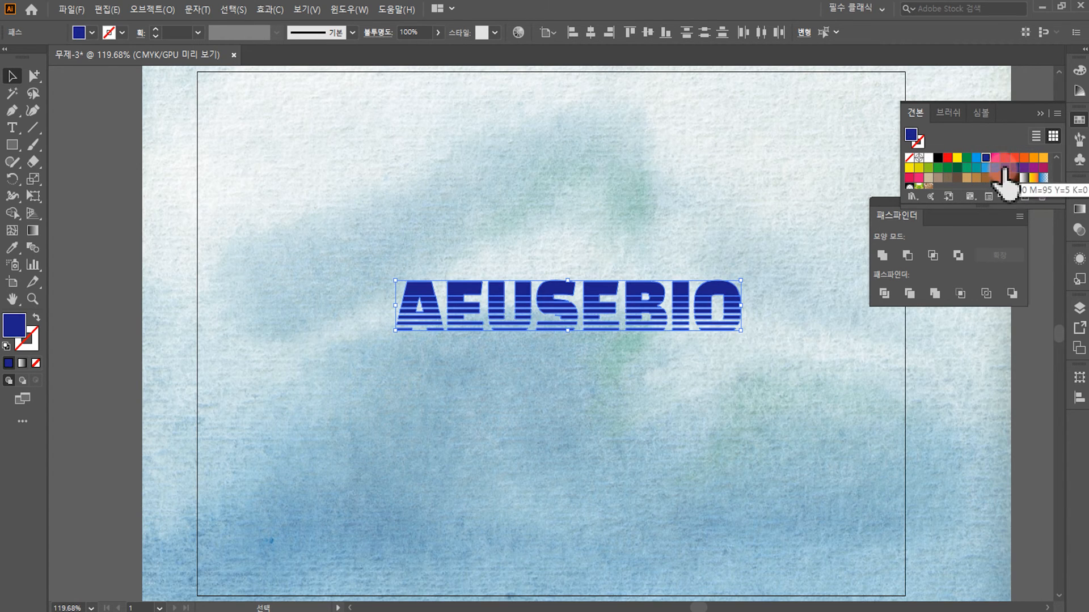
- Try the yellow-orange gradient swatch on the lettering with a diagonal gradient direction, and undo the gradient fill
{"action": "left_click", "coordinate": [1033, 177]}
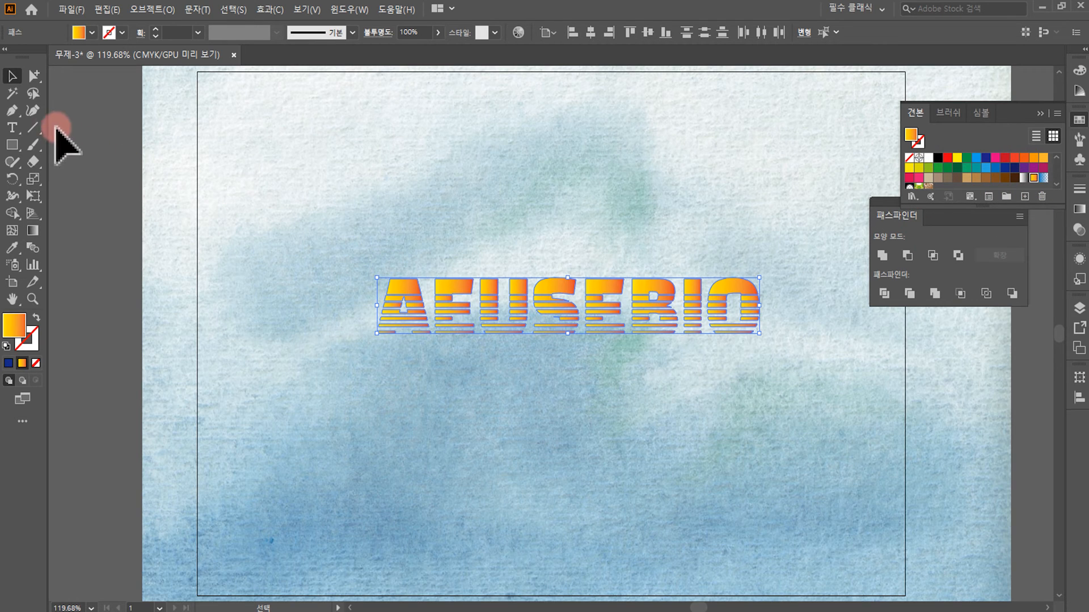
{"action": "left_click", "coordinate": [34, 233]}
{"action": "left_click_drag", "start_coordinate": [389, 244], "coordinate": [719, 428]}
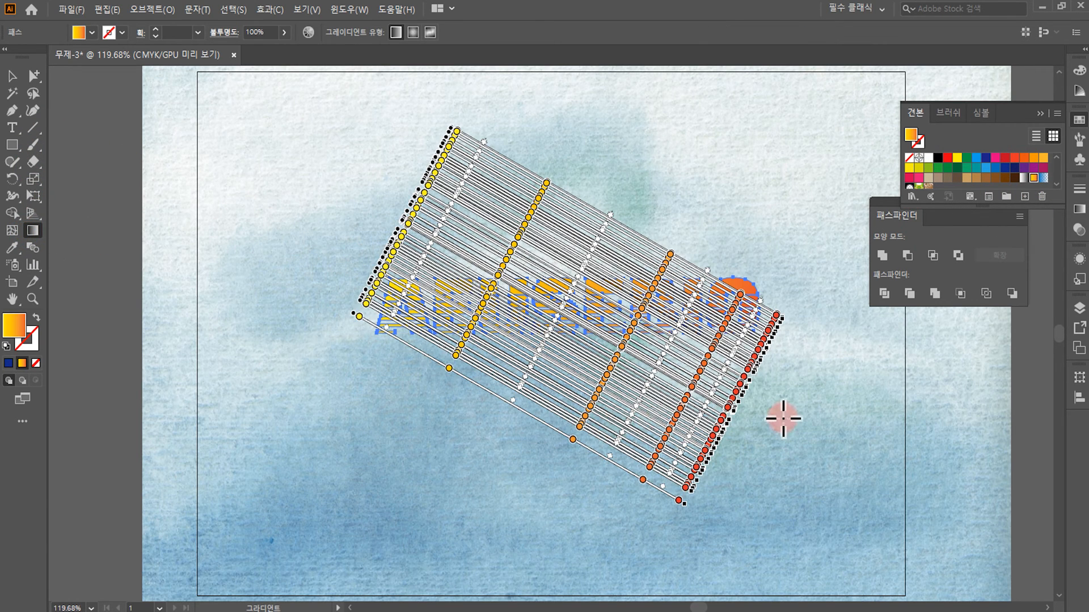
{"action": "left_click", "coordinate": [14, 78]}
{"action": "left_click", "coordinate": [174, 117]}
{"action": "key", "text": "ctrl+z"}
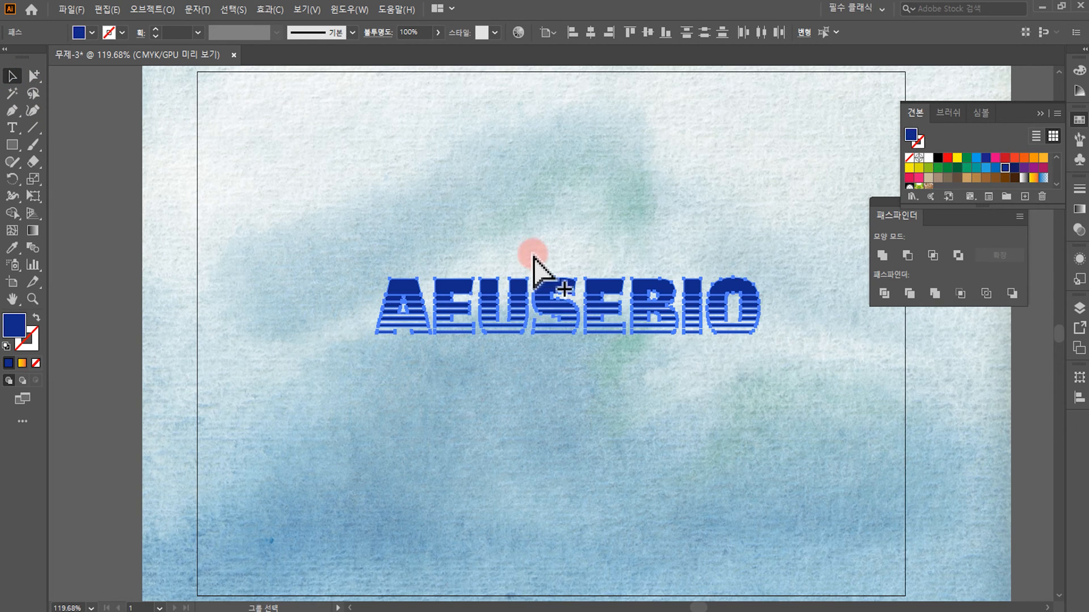
- Check whether the pieces of the letters O and B can be selected separately from the rest of the lettering
{"action": "left_click_drag", "start_coordinate": [349, 237], "coordinate": [802, 403]}
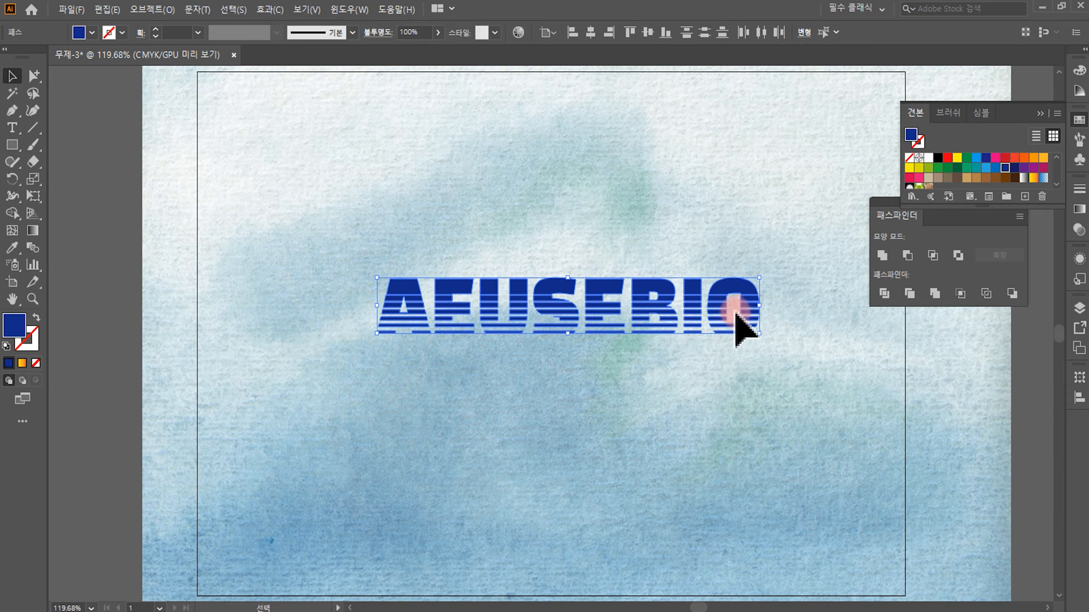
{"action": "left_click", "coordinate": [717, 250]}
{"action": "left_click", "coordinate": [749, 286]}
{"action": "left_click", "coordinate": [720, 258]}
{"action": "left_click", "coordinate": [666, 281]}
{"action": "left_click", "coordinate": [656, 260]}
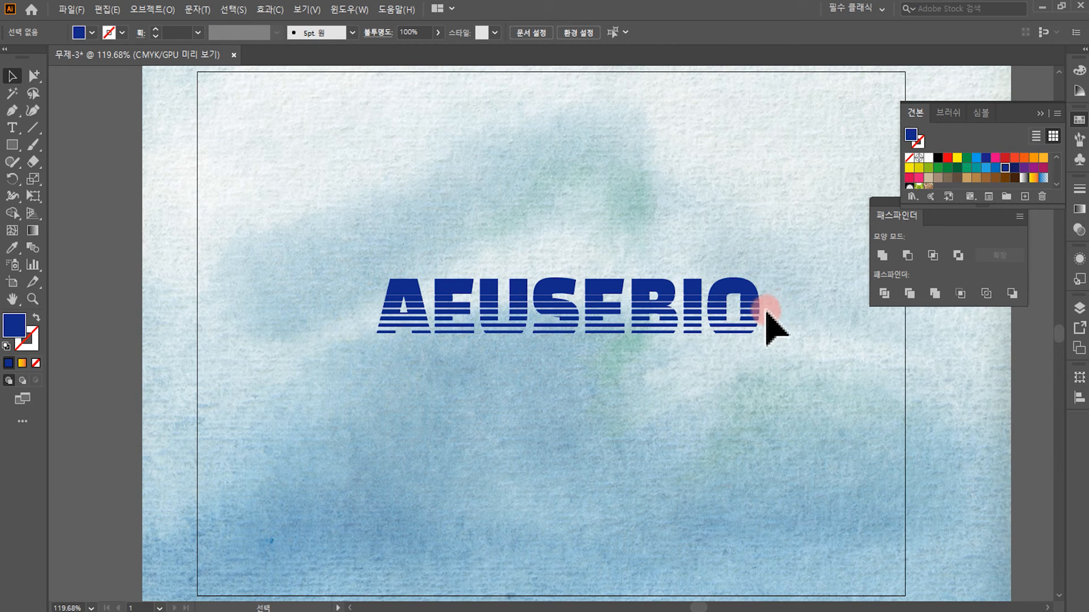
- Group all the lettering pieces and check that they select as one object
{"action": "left_click_drag", "start_coordinate": [335, 219], "coordinate": [870, 493]}
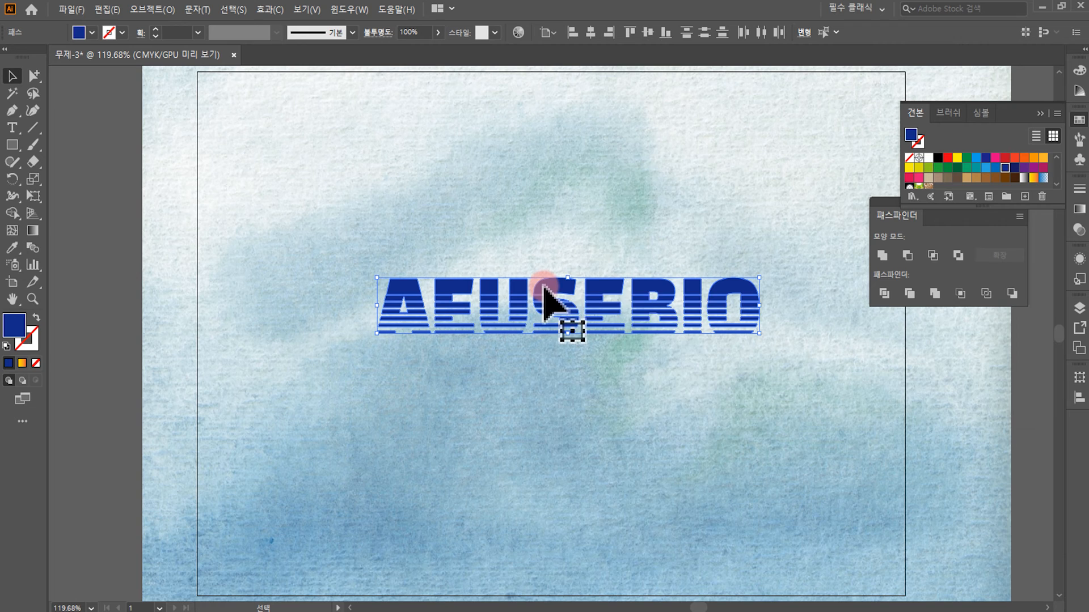
{"action": "right_click", "coordinate": [545, 287]}
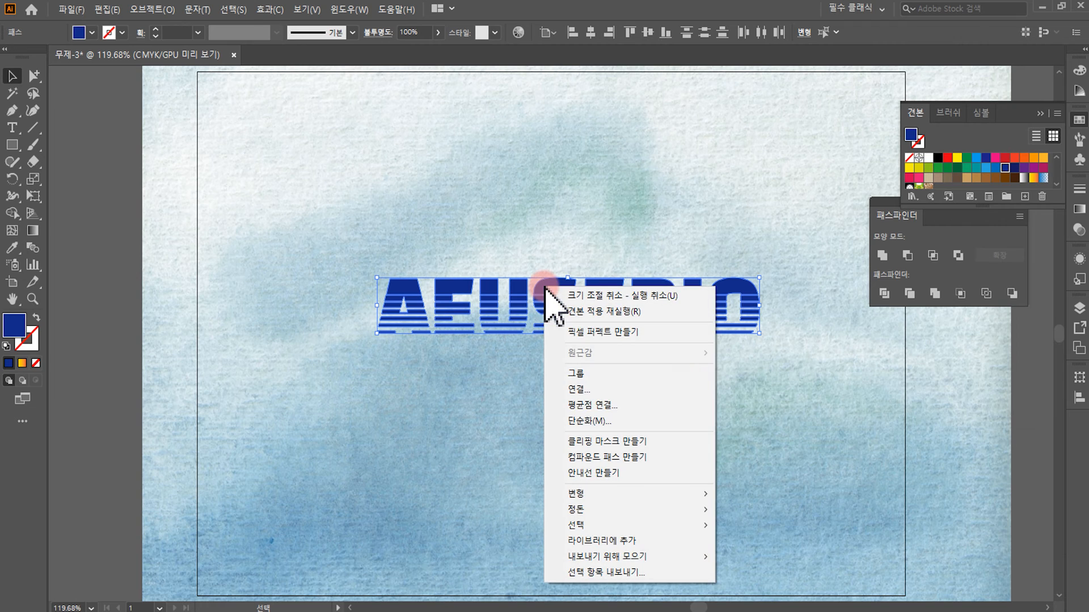
{"action": "left_click", "coordinate": [576, 374]}
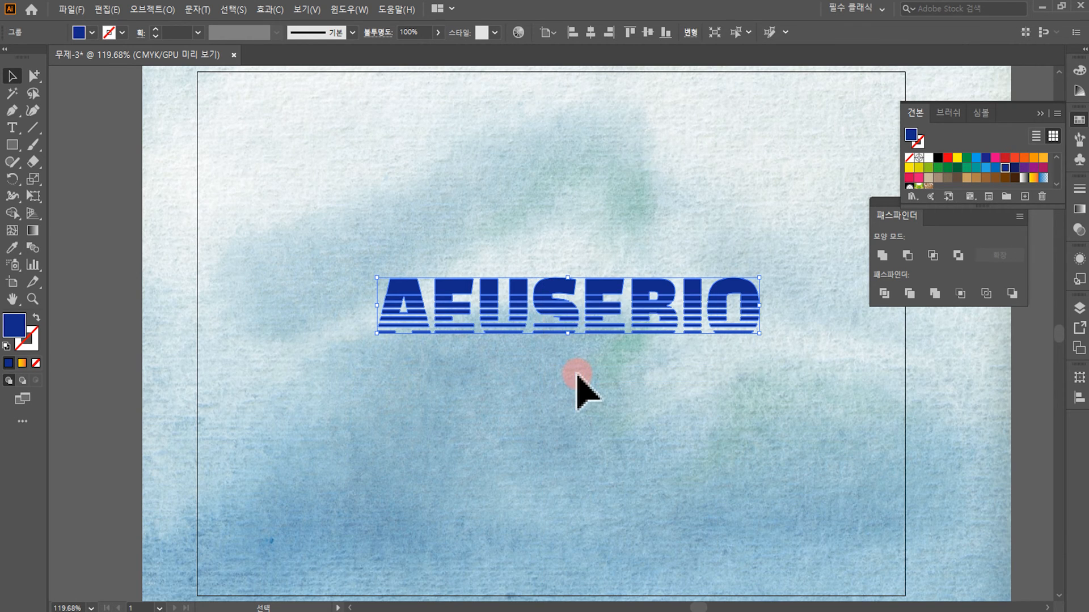
{"action": "left_click", "coordinate": [535, 254]}
{"action": "left_click", "coordinate": [562, 280]}
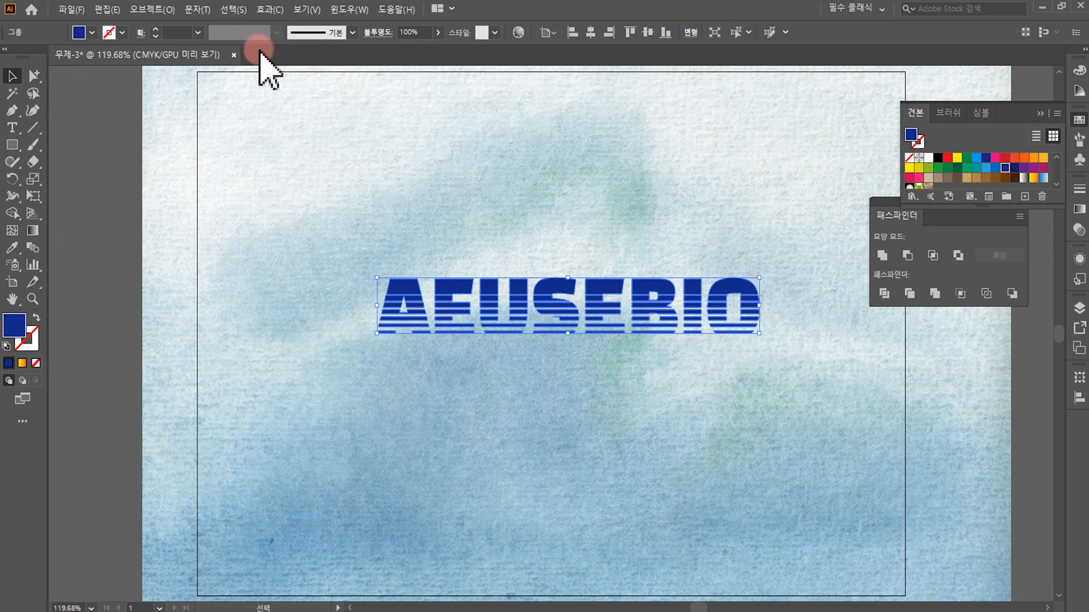
- Open a Warp effect for the grouped lettering with the Arc (부채꼴) style and set the horizontal bend to 36%
{"action": "left_click", "coordinate": [269, 13]}
{"action": "left_click", "coordinate": [296, 136]}
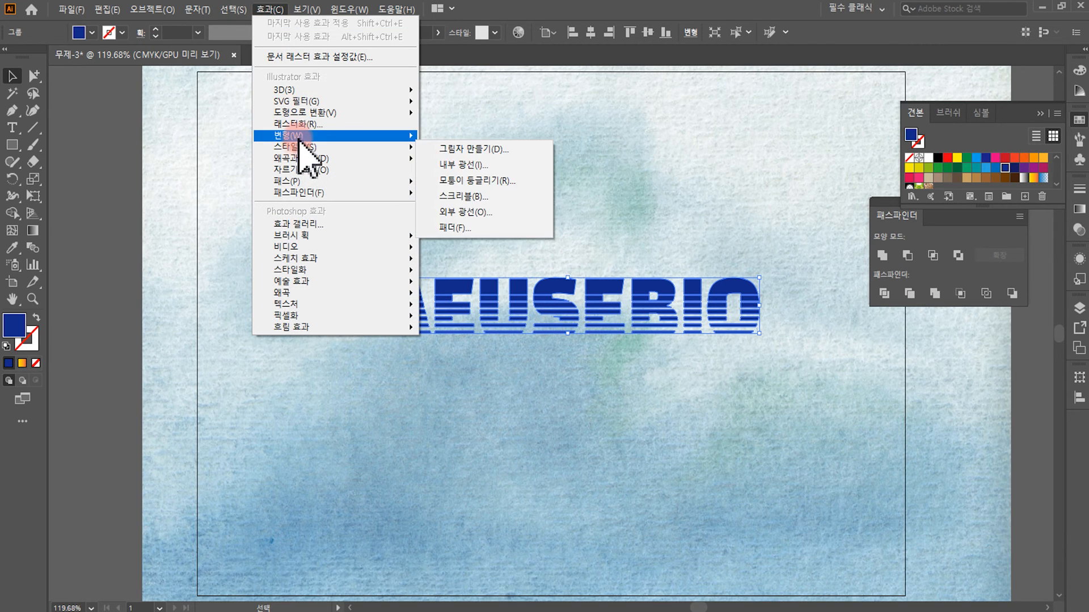
{"action": "left_click", "coordinate": [453, 140]}
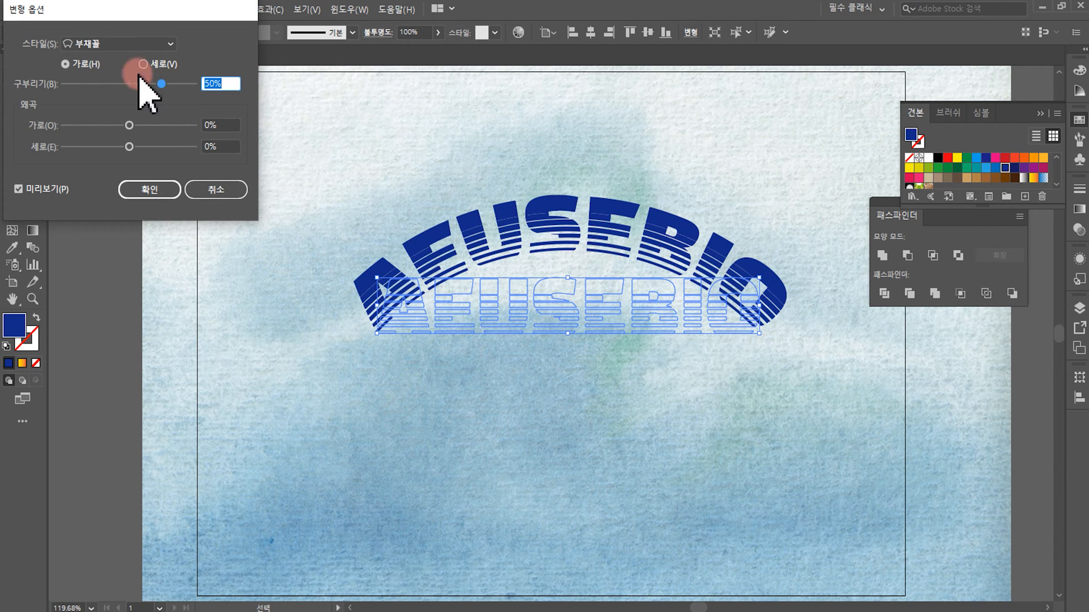
{"action": "left_click_drag", "start_coordinate": [161, 84], "coordinate": [146, 84]}
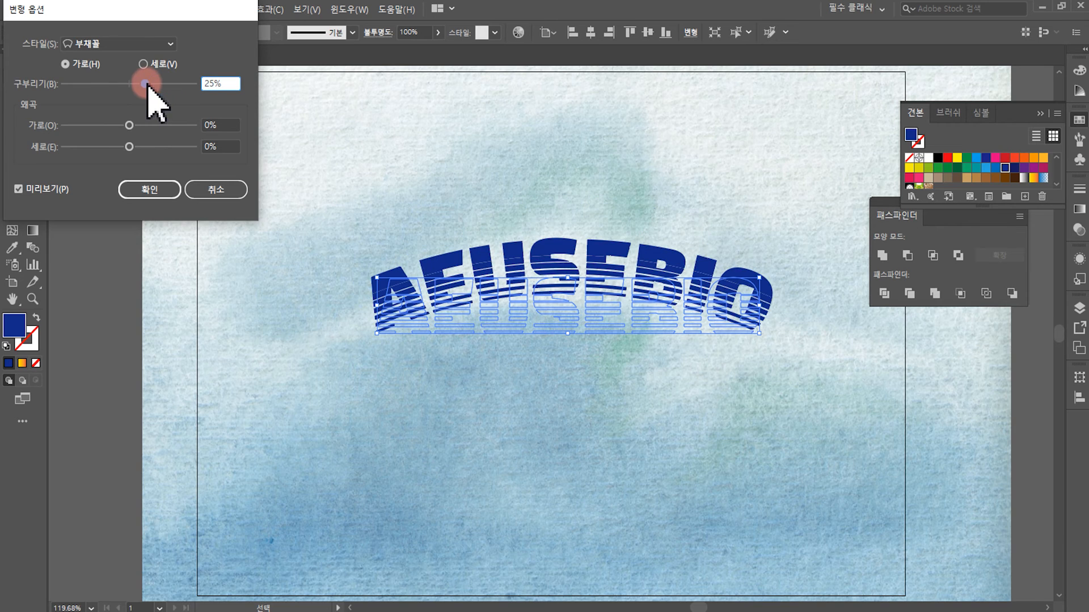
{"action": "mouse_move", "coordinate": [147, 84]}
{"action": "left_mouse_down"}
{"action": "mouse_move", "coordinate": [204, 83]}
{"action": "mouse_move", "coordinate": [151, 85]}
{"action": "left_mouse_up"}
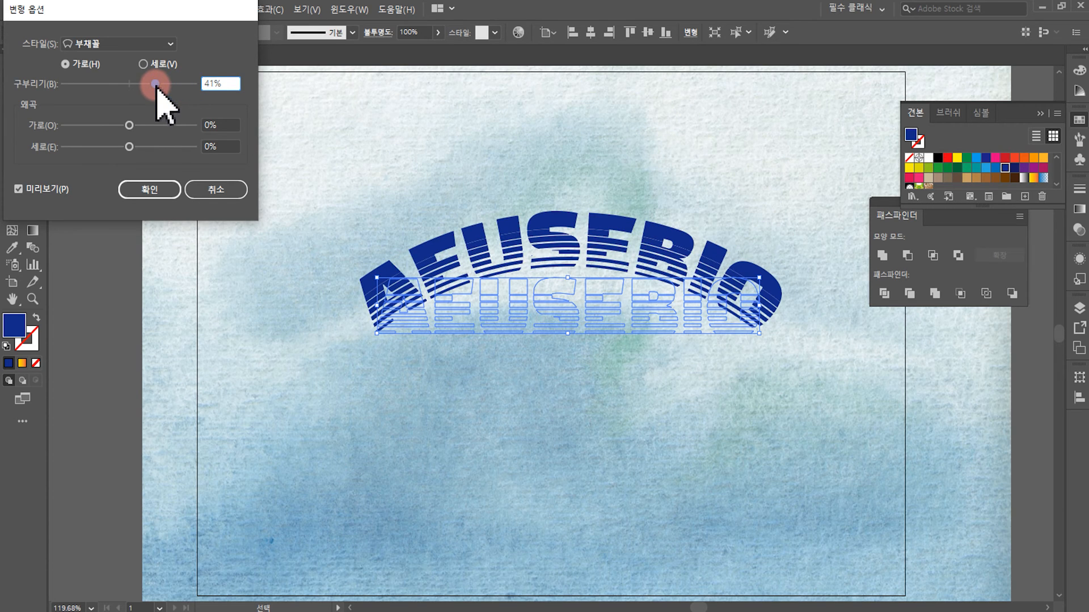
- Compare warp styles such as Shell Upper and Flag in the preview, and apply the Arch (아치) style to the lettering
{"action": "left_click", "coordinate": [117, 43]}
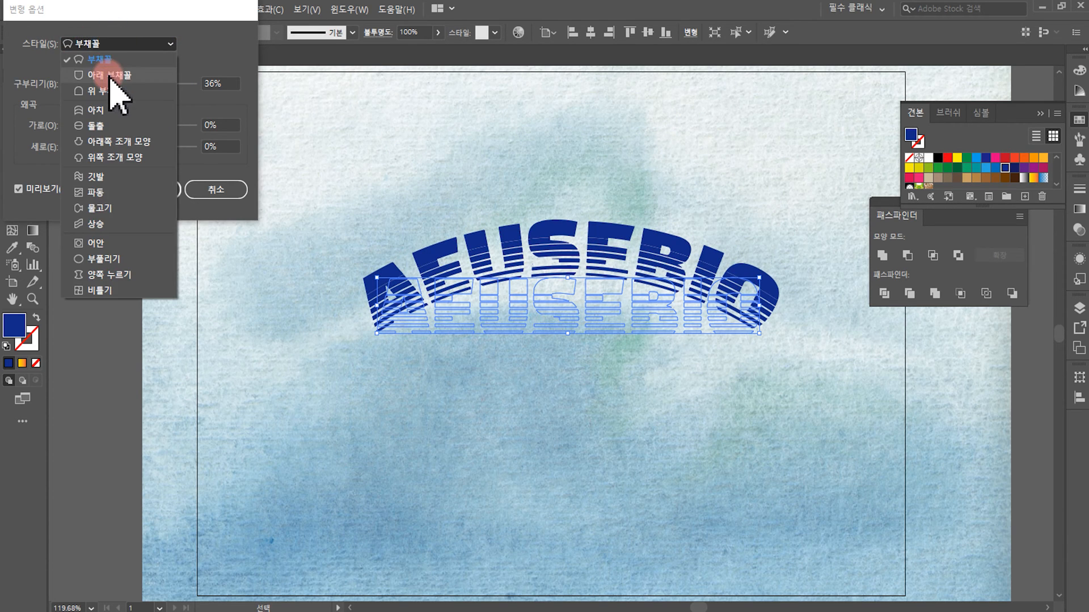
{"action": "left_click", "coordinate": [113, 75]}
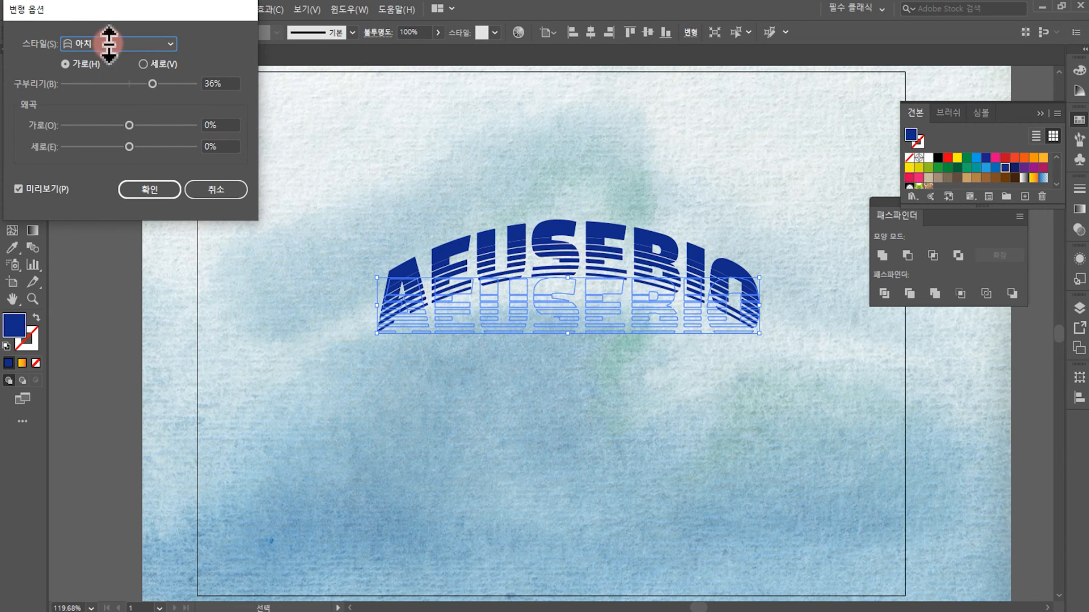
{"action": "key", "text": "Down"}
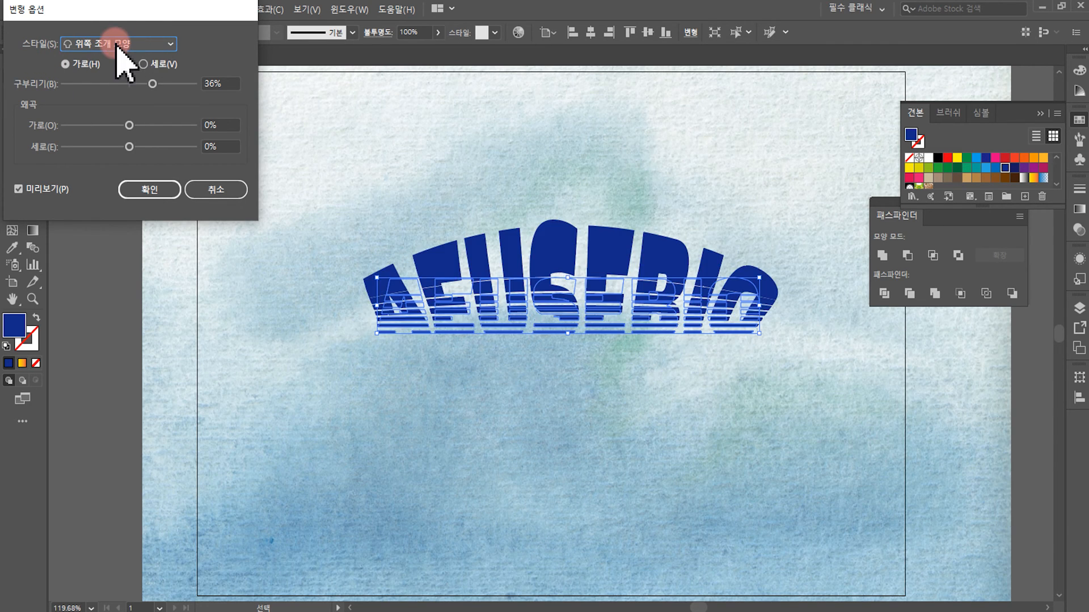
{"action": "key", "text": "Down"}
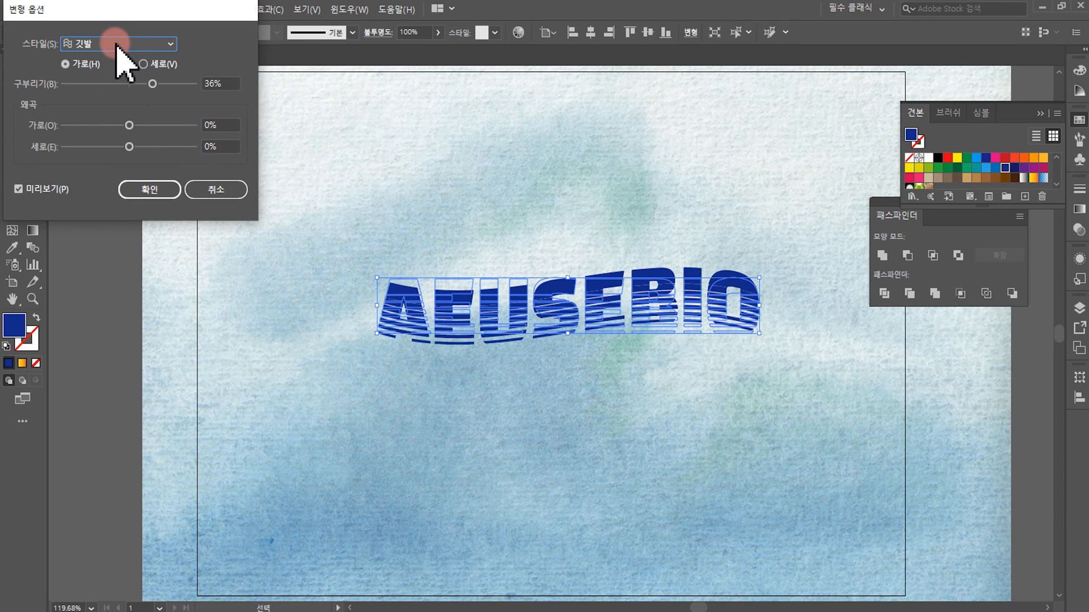
{"action": "scroll", "coordinate": [116, 43], "scroll_direction": "down", "scroll_amount": 1}
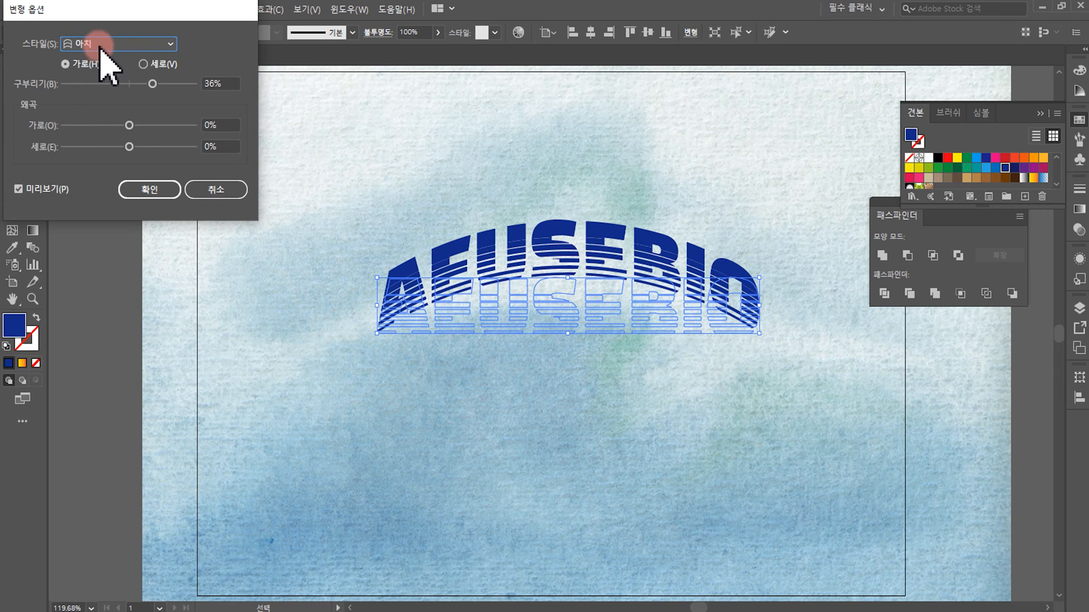
{"action": "left_click", "coordinate": [152, 189]}
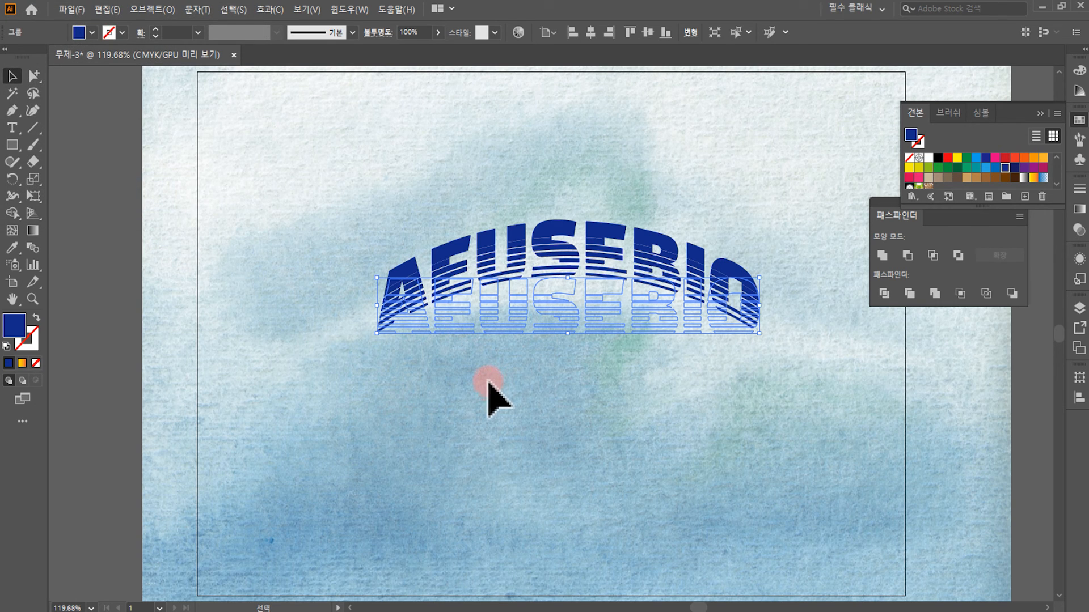
- Expand the appearance of the arched AEUSEBIO lettering so the warp becomes real paths
{"action": "left_click", "coordinate": [415, 367]}
{"action": "left_click", "coordinate": [454, 287]}
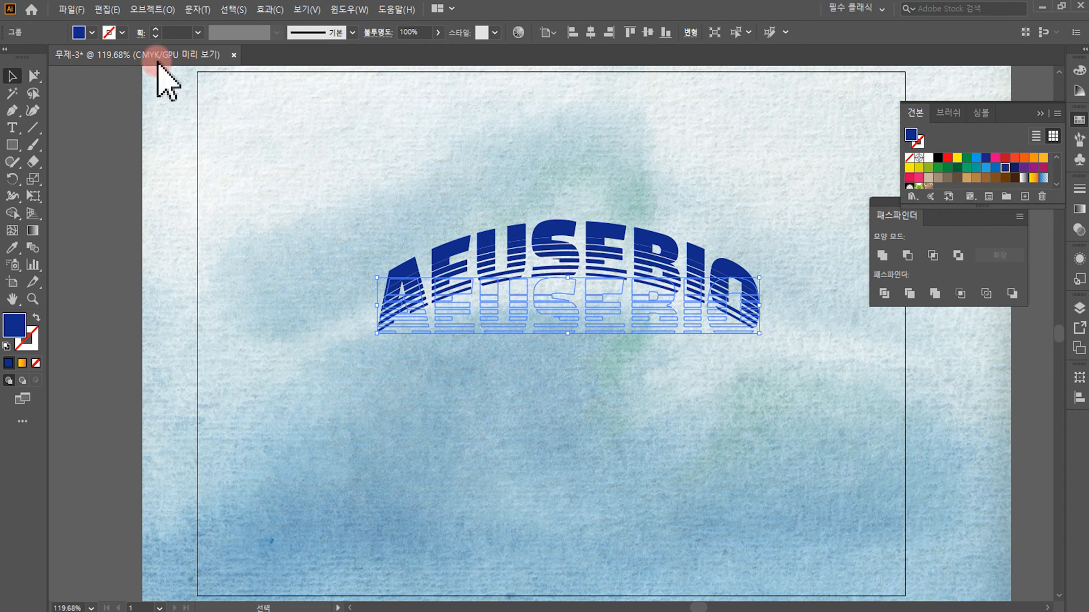
{"action": "left_click", "coordinate": [151, 10]}
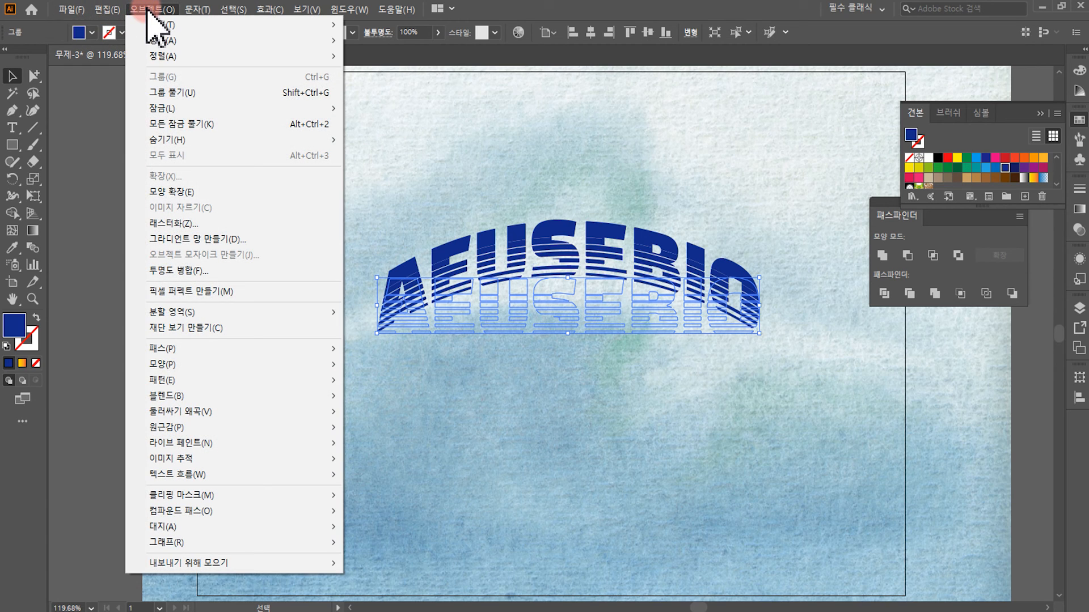
{"action": "left_click", "coordinate": [190, 194]}
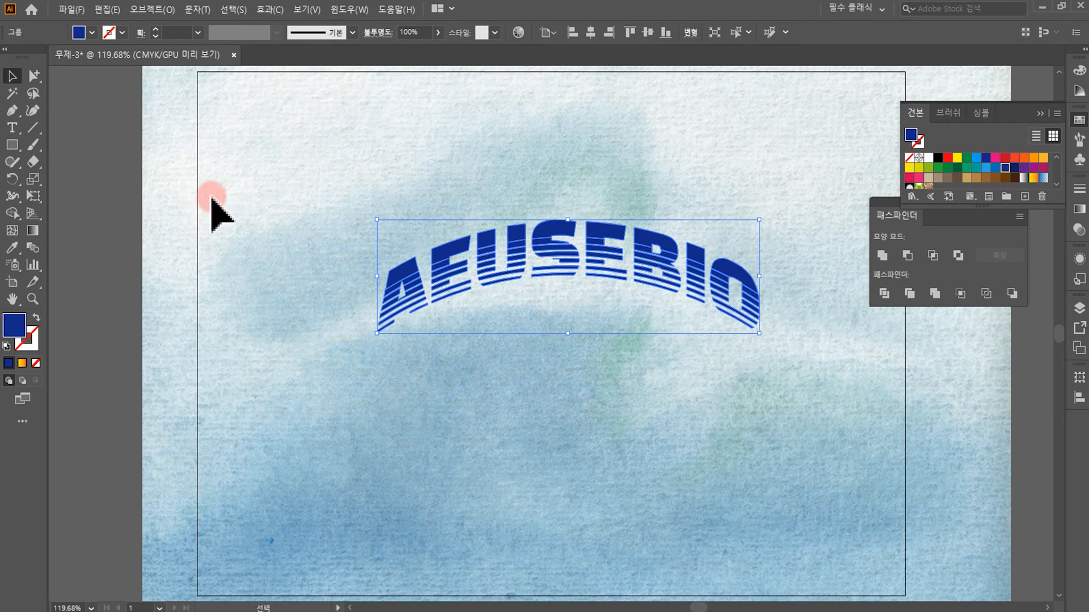
- Enlarge the arched lettering and place it centered in the upper part of the artboard
{"action": "left_click_drag", "start_coordinate": [556, 239], "coordinate": [593, 287]}
{"action": "left_click", "coordinate": [660, 455]}
{"action": "key", "text": "ctrl+minus"}
{"action": "key", "text": "ctrl+minus"}
{"action": "left_click_drag", "start_coordinate": [658, 303], "coordinate": [688, 294]}
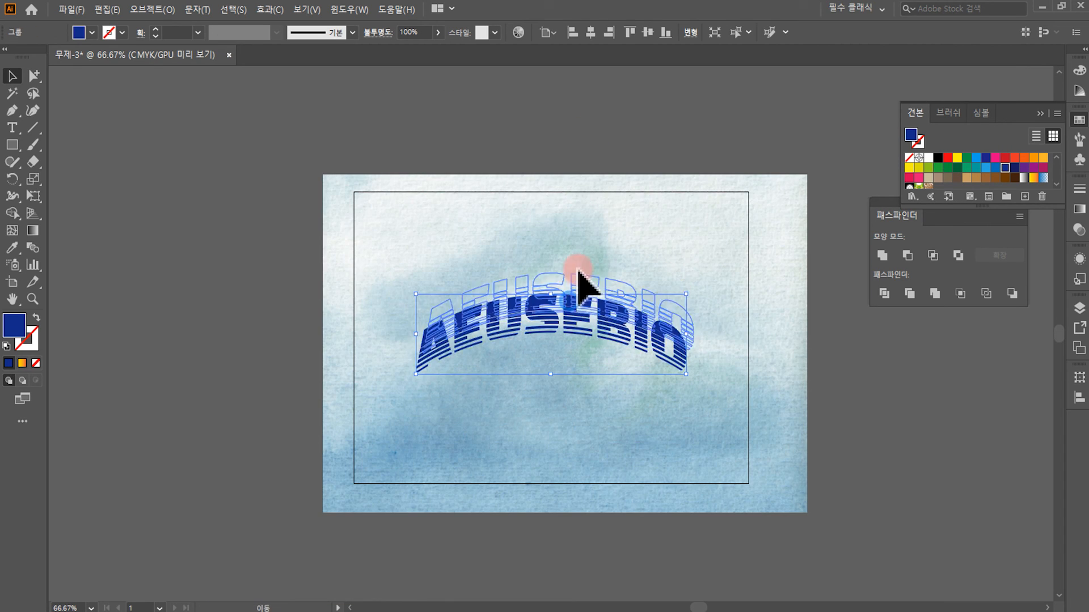
{"action": "left_click_drag", "start_coordinate": [569, 301], "coordinate": [569, 221]}
{"action": "left_click", "coordinate": [811, 329]}
{"action": "key", "text": "ctrl+plus"}
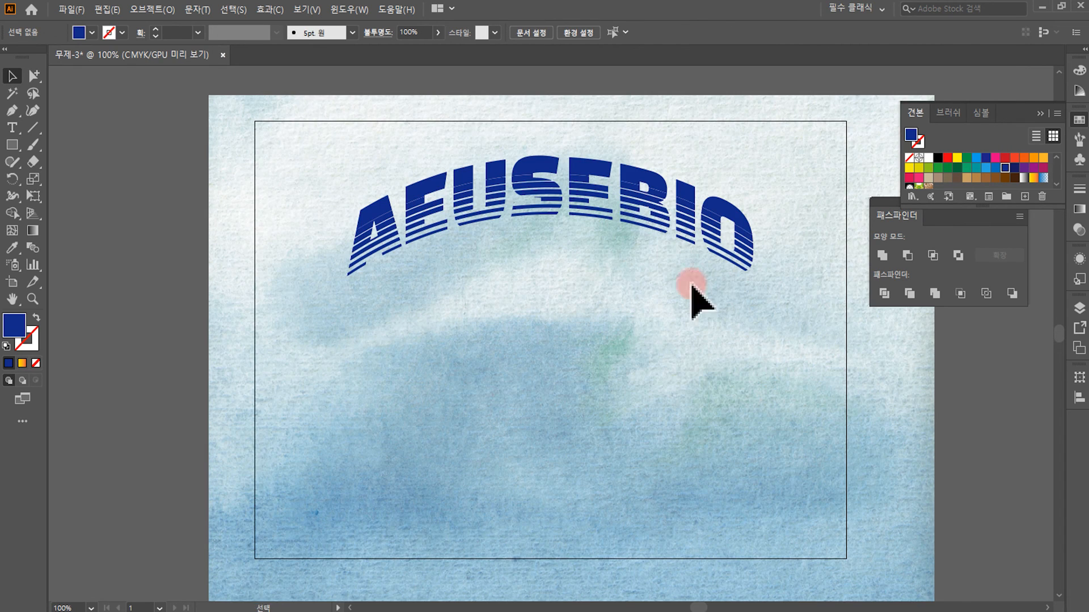
- Unlock the watercolor background image and draw a rectangle that covers the whole artboard
{"action": "left_click", "coordinate": [152, 10]}
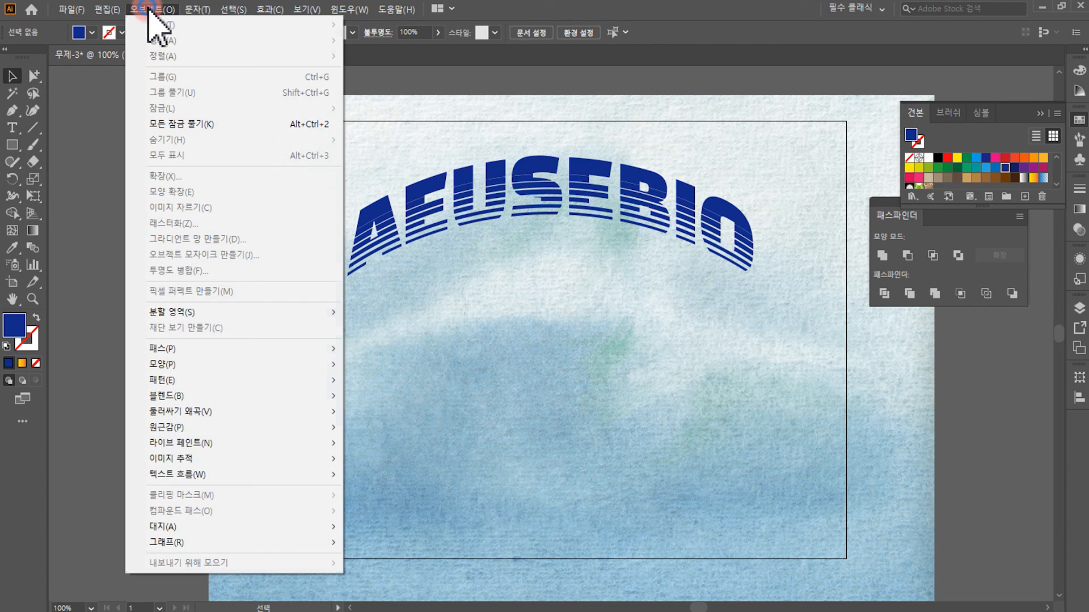
{"action": "left_click", "coordinate": [187, 123]}
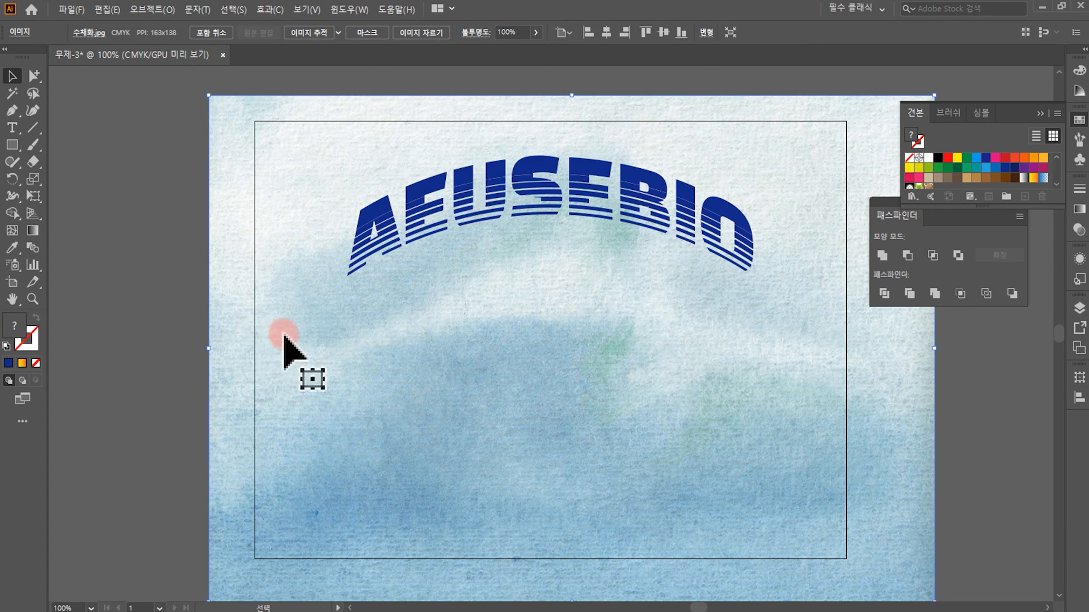
{"action": "left_click", "coordinate": [13, 145]}
{"action": "left_click_drag", "start_coordinate": [256, 122], "coordinate": [847, 562]}
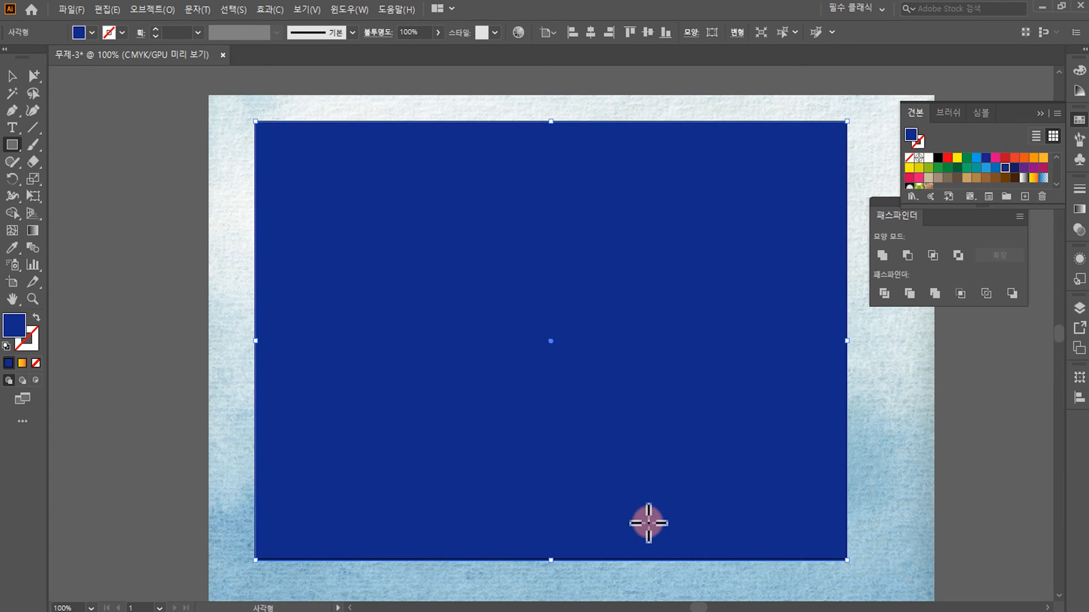
- Select the rectangle, lettering and background together and make a clipping mask that trims them to the artboard
{"action": "left_click", "coordinate": [12, 75]}
{"action": "left_click_drag", "start_coordinate": [159, 91], "coordinate": [974, 539]}
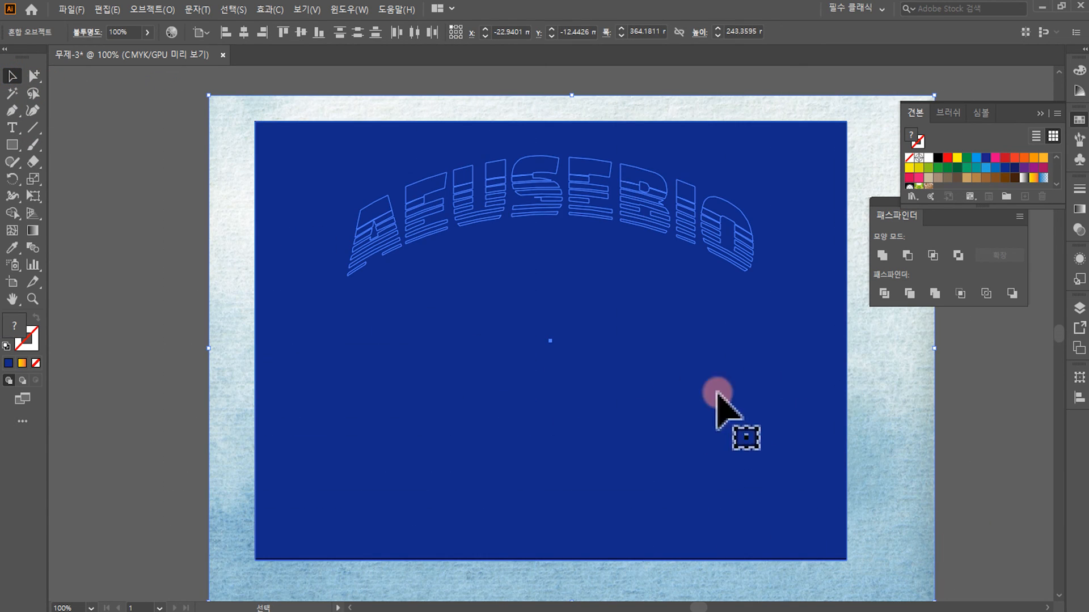
{"action": "right_click", "coordinate": [700, 391]}
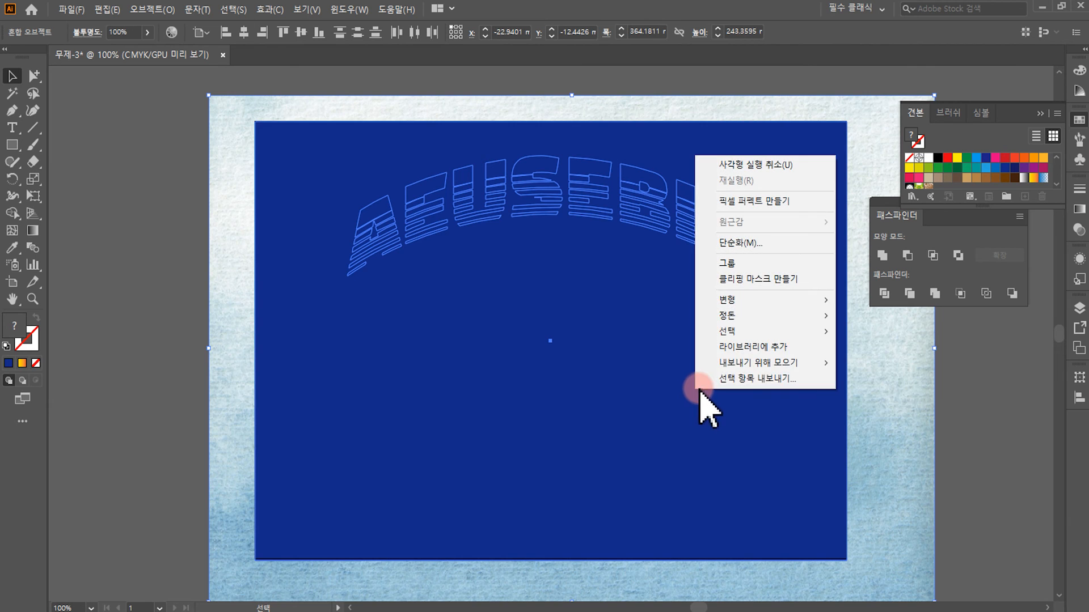
{"action": "left_click", "coordinate": [743, 279]}
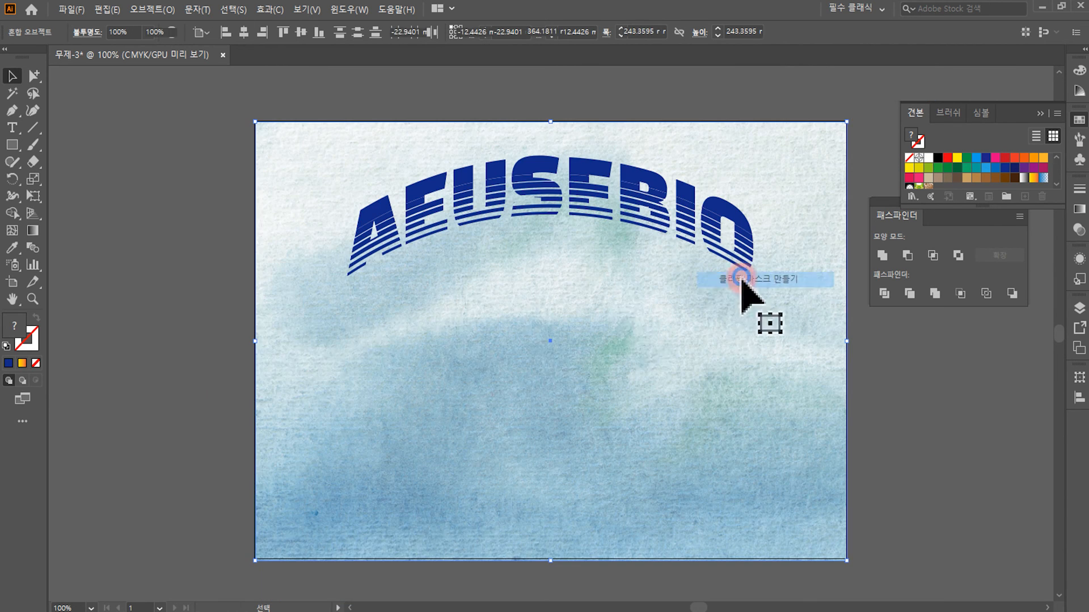
{"action": "left_click", "coordinate": [153, 334]}
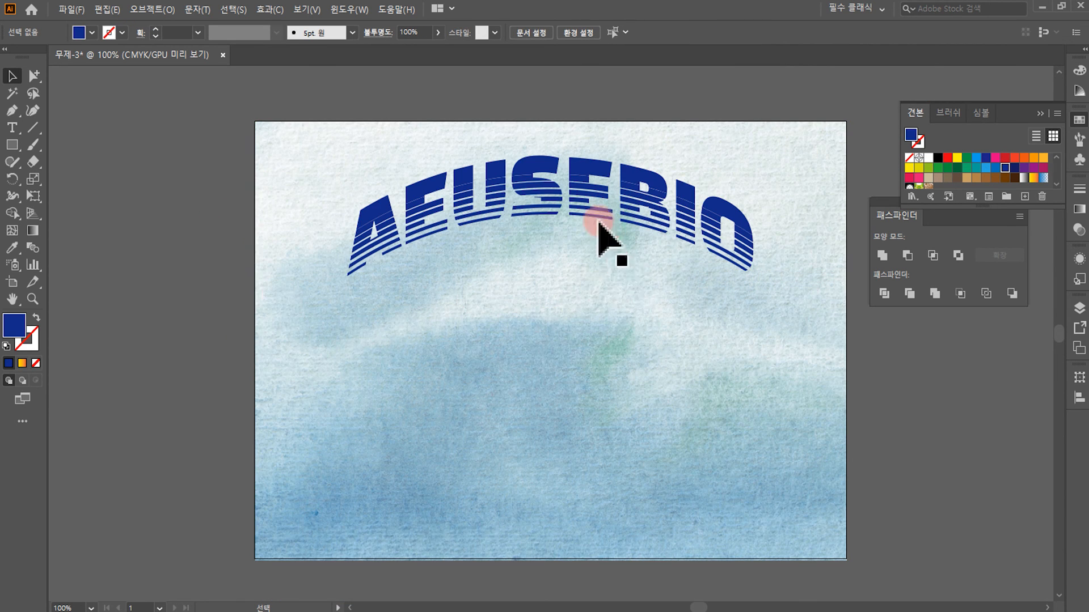